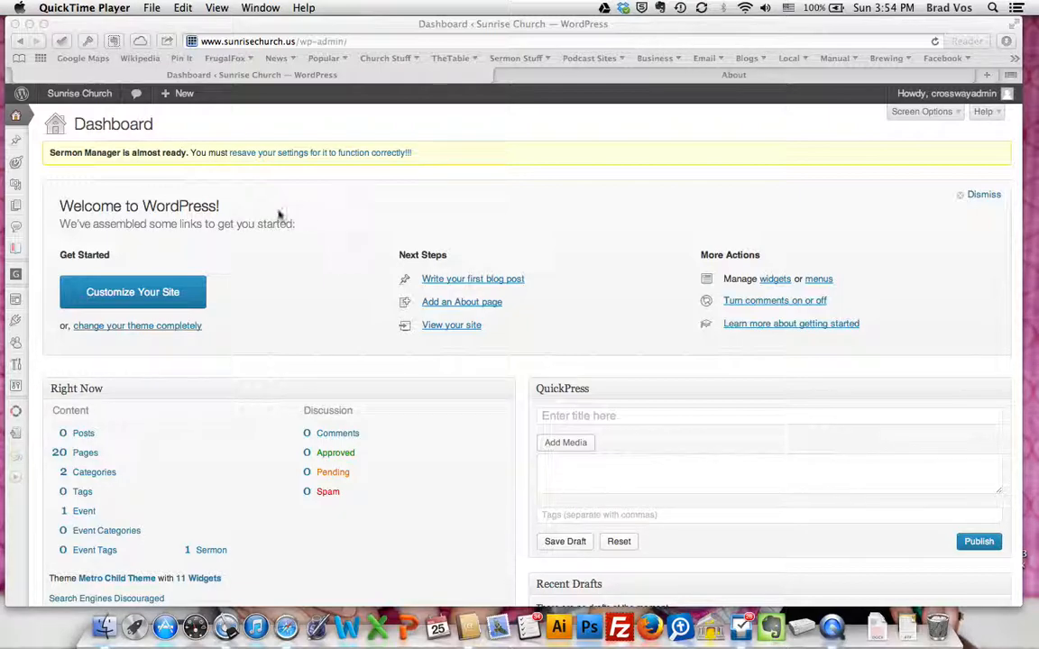
Open the About page from the list of all pages for editing and add a blank line above its text
{"action": "left_click", "coordinate": [16, 209]}
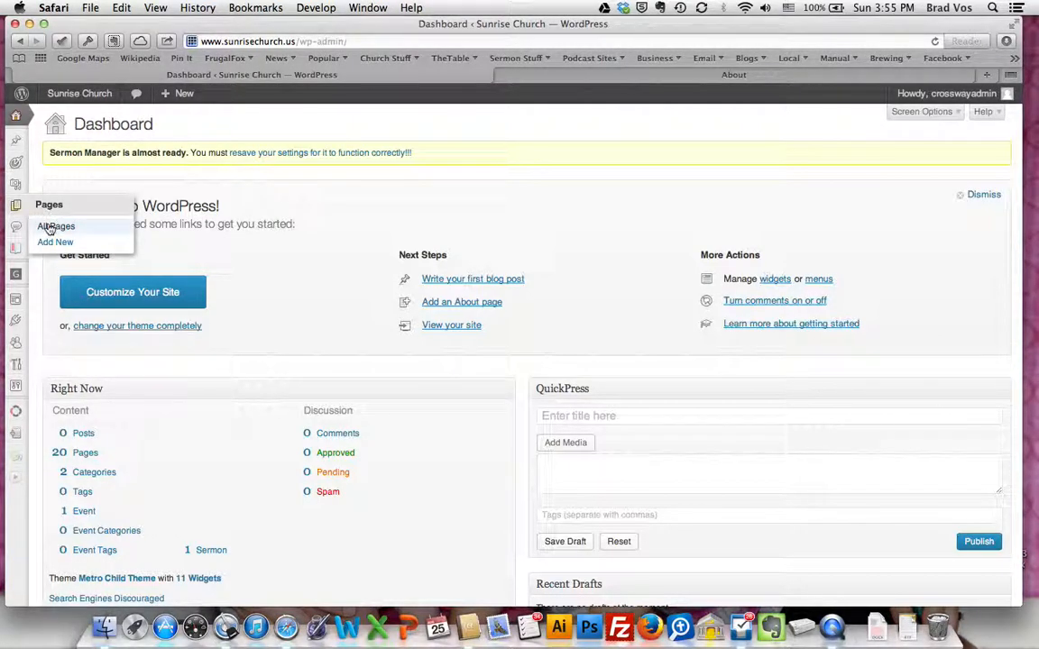
{"action": "left_click", "coordinate": [50, 225]}
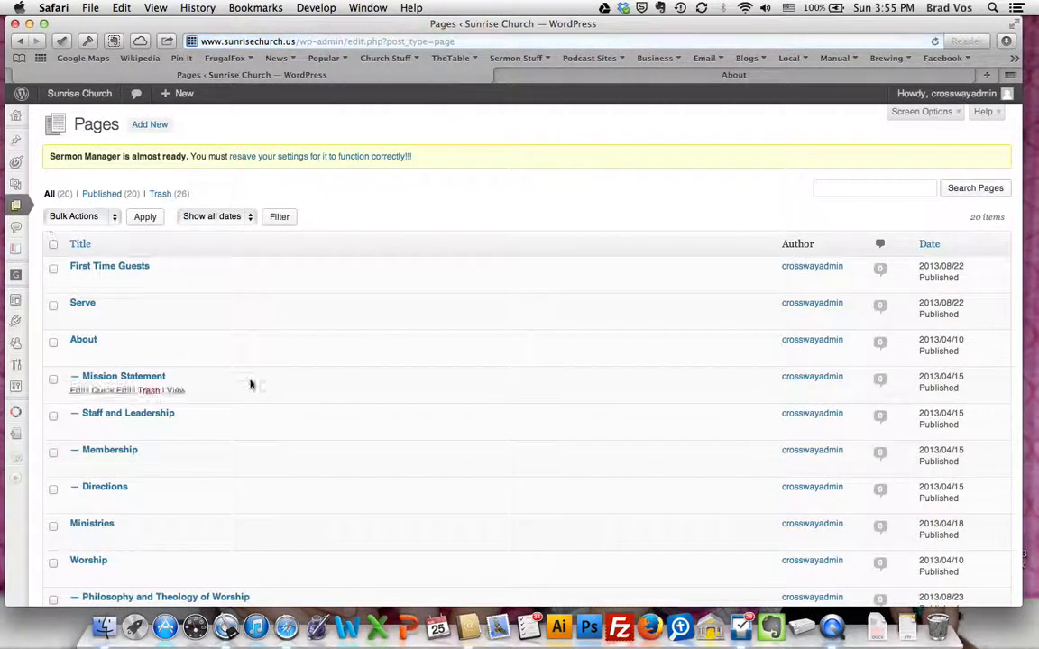
{"action": "scroll", "coordinate": [299, 437], "scroll_direction": "down", "scroll_amount": 3}
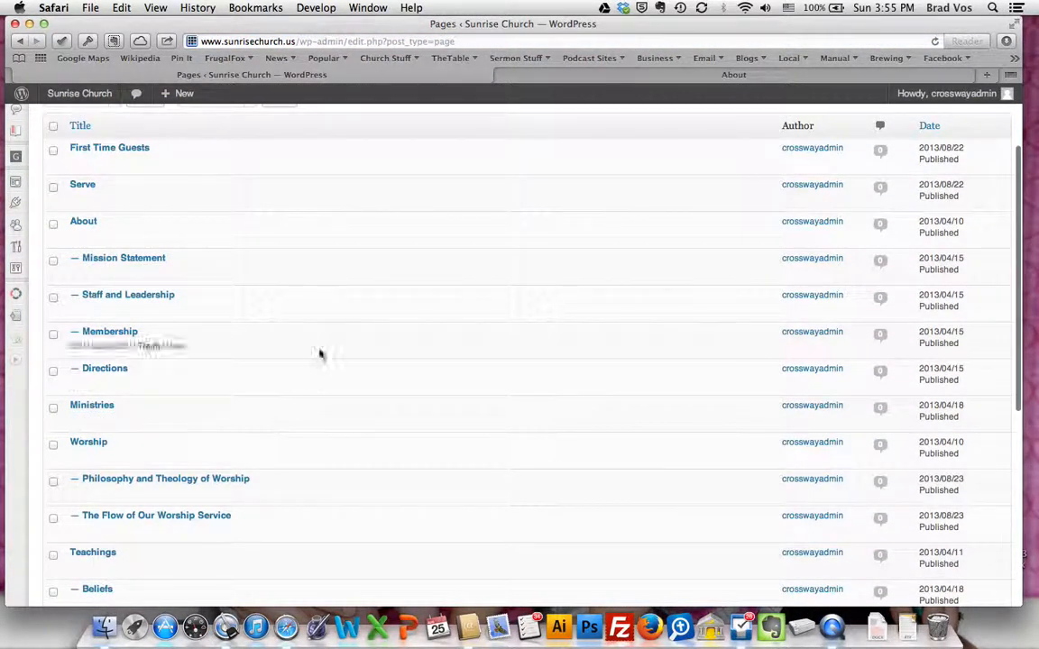
{"action": "scroll", "coordinate": [362, 322], "scroll_direction": "up", "scroll_amount": 3}
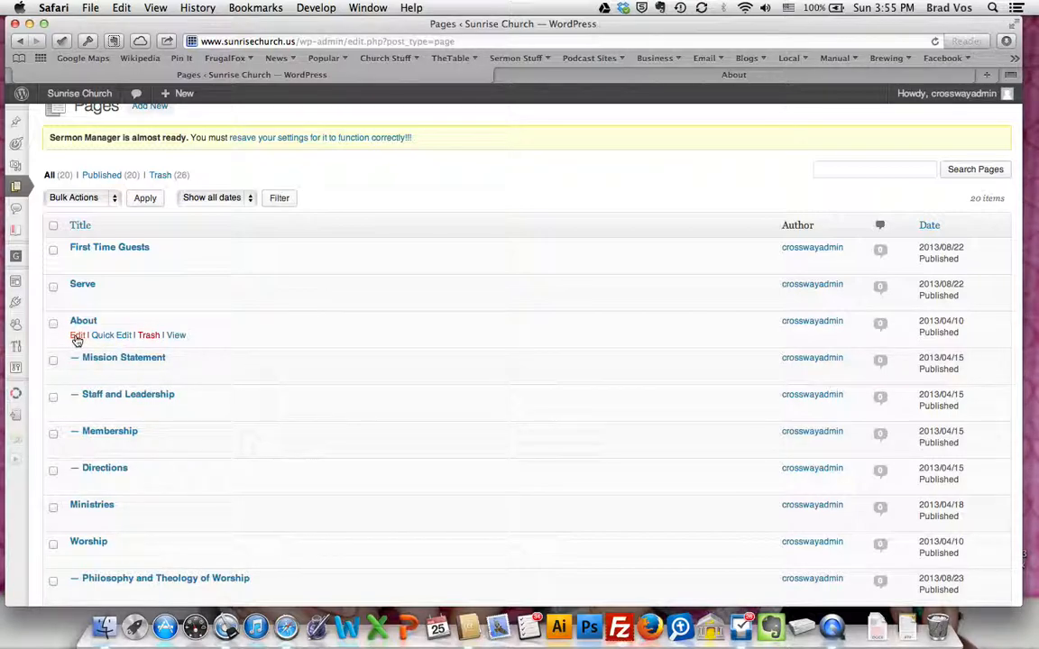
{"action": "left_click", "coordinate": [76, 339]}
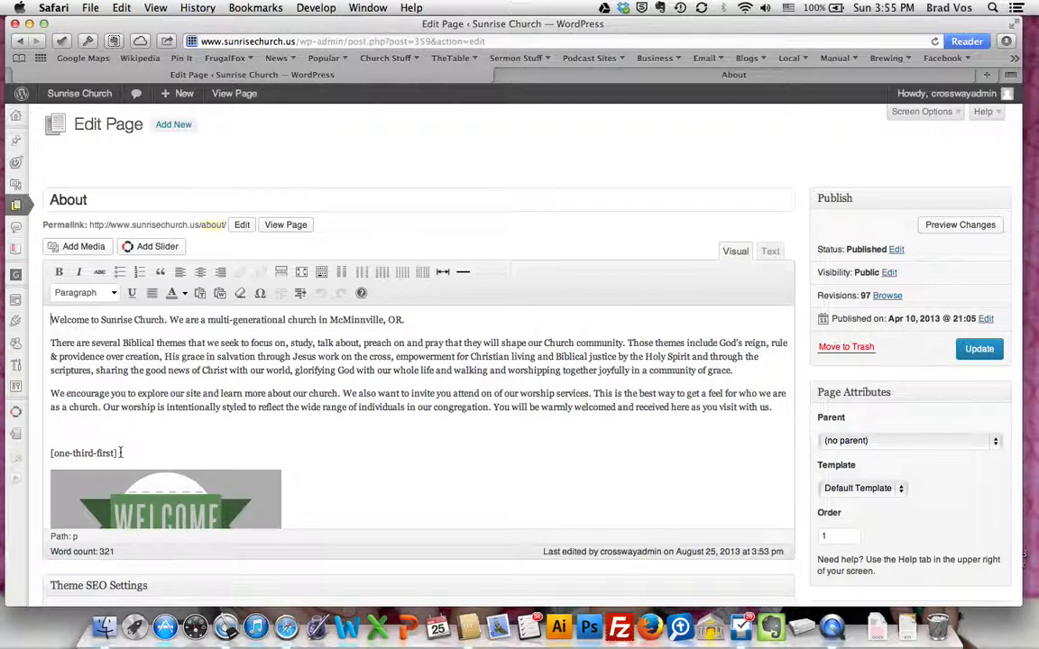
{"action": "key", "text": "Return"}
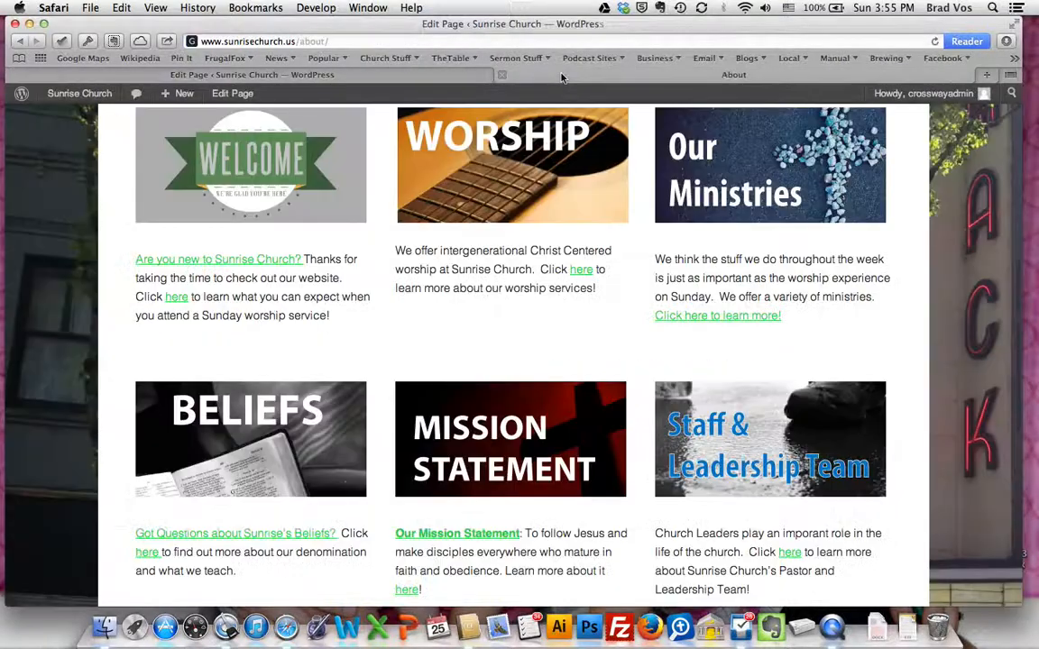
Examine the published About page's introduction text and the three-column rows of images below it
{"action": "left_click", "coordinate": [523, 74]}
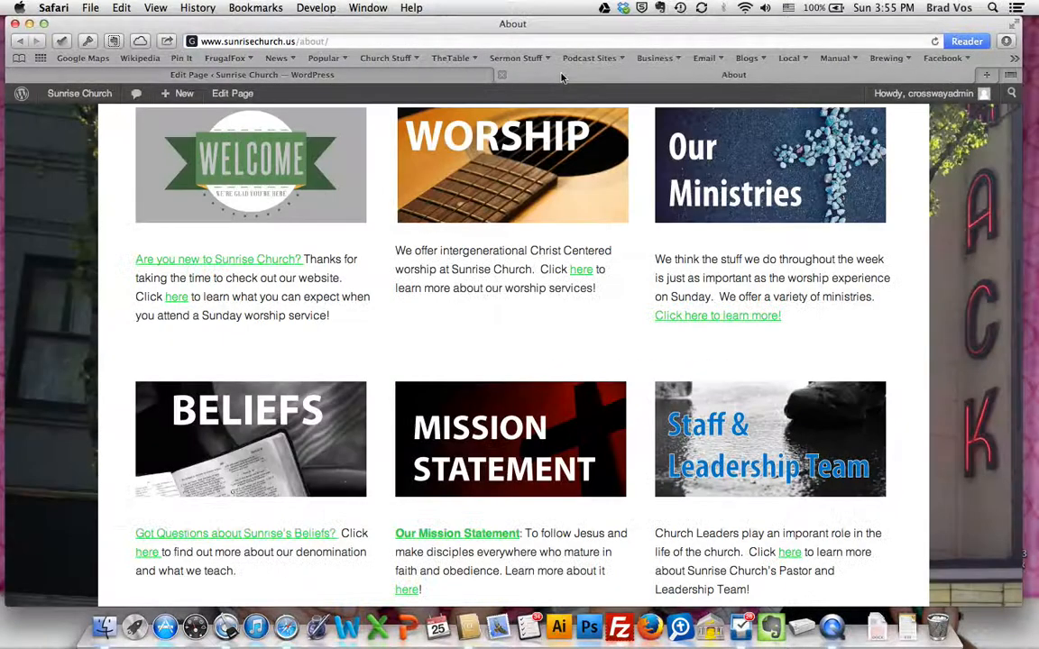
{"action": "scroll", "coordinate": [497, 241], "scroll_direction": "up", "scroll_amount": 10}
{"action": "scroll", "coordinate": [487, 261], "scroll_direction": "down", "scroll_amount": 4}
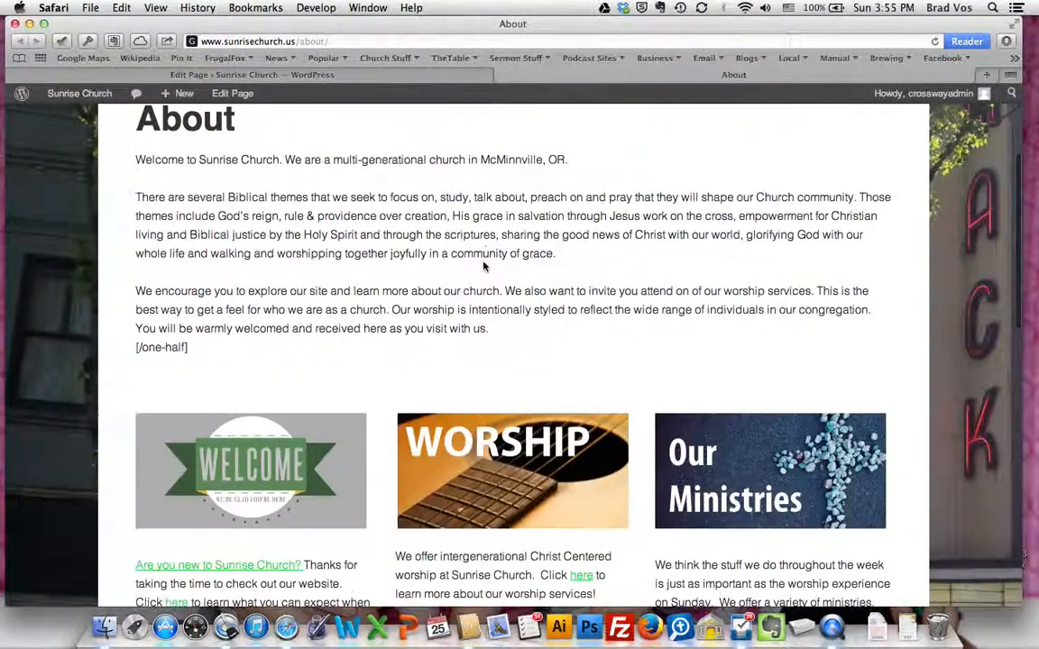
{"action": "scroll", "coordinate": [482, 262], "scroll_direction": "up", "scroll_amount": 2}
{"action": "scroll", "coordinate": [406, 264], "scroll_direction": "up", "scroll_amount": 1}
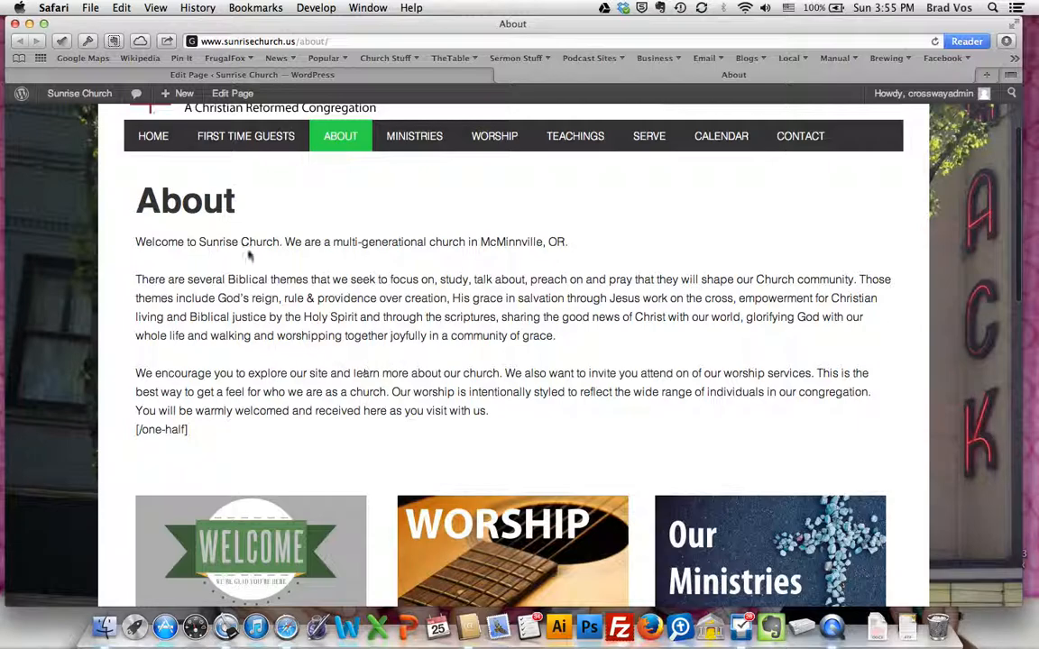
{"action": "scroll", "coordinate": [264, 285], "scroll_direction": "down", "scroll_amount": 2}
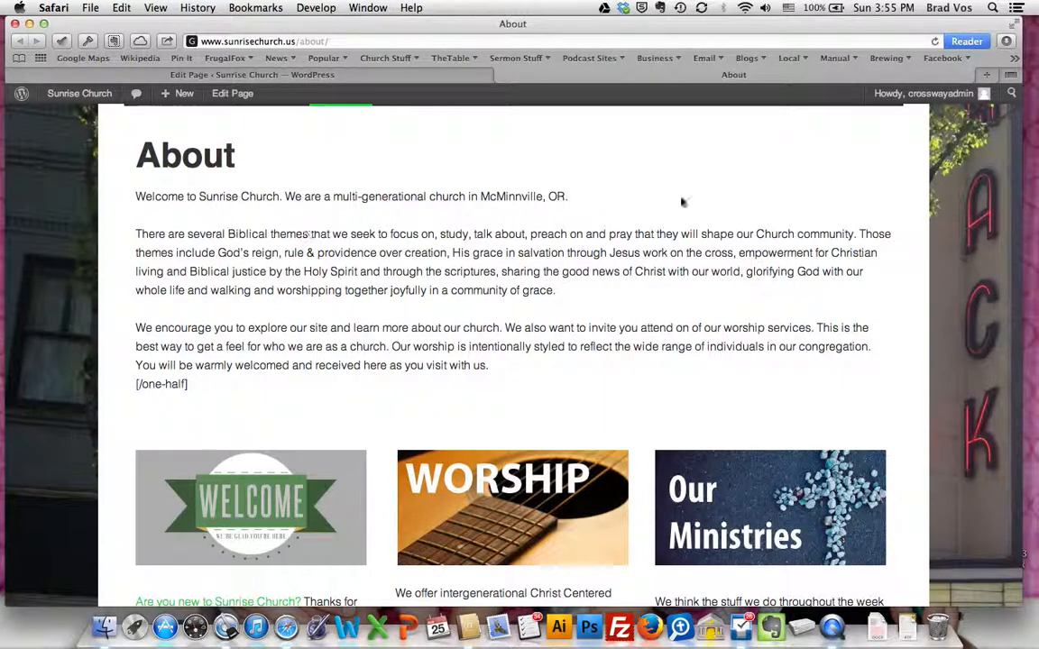
{"action": "scroll", "coordinate": [457, 327], "scroll_direction": "down", "scroll_amount": 1}
{"action": "scroll", "coordinate": [457, 328], "scroll_direction": "down", "scroll_amount": 5}
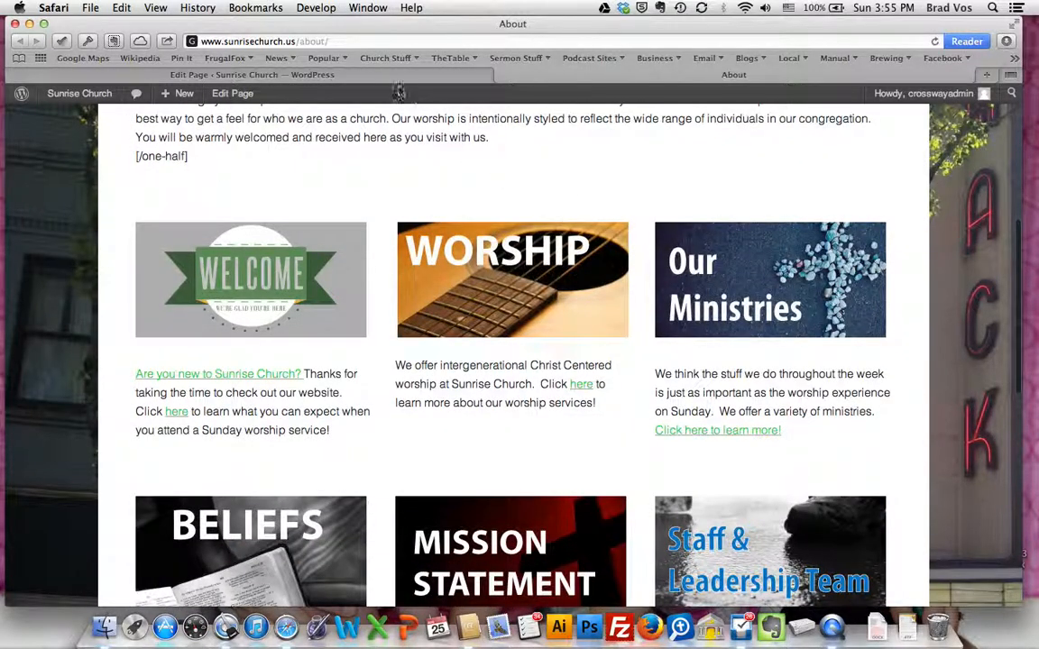
Return to the About page editor and examine the [one-third] and [/one-third] shortcodes around the Worship block
{"action": "left_click", "coordinate": [359, 75]}
{"action": "scroll", "coordinate": [287, 388], "scroll_direction": "down", "scroll_amount": 3}
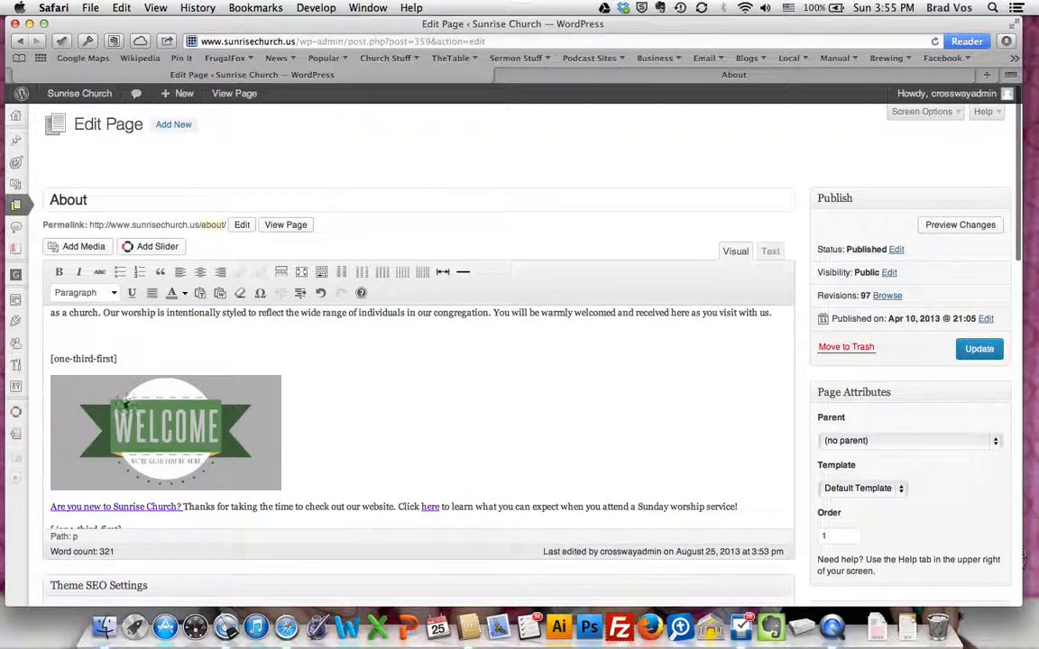
{"action": "scroll", "coordinate": [124, 411], "scroll_direction": "down", "scroll_amount": 2}
{"action": "scroll", "coordinate": [122, 411], "scroll_direction": "down", "scroll_amount": 2}
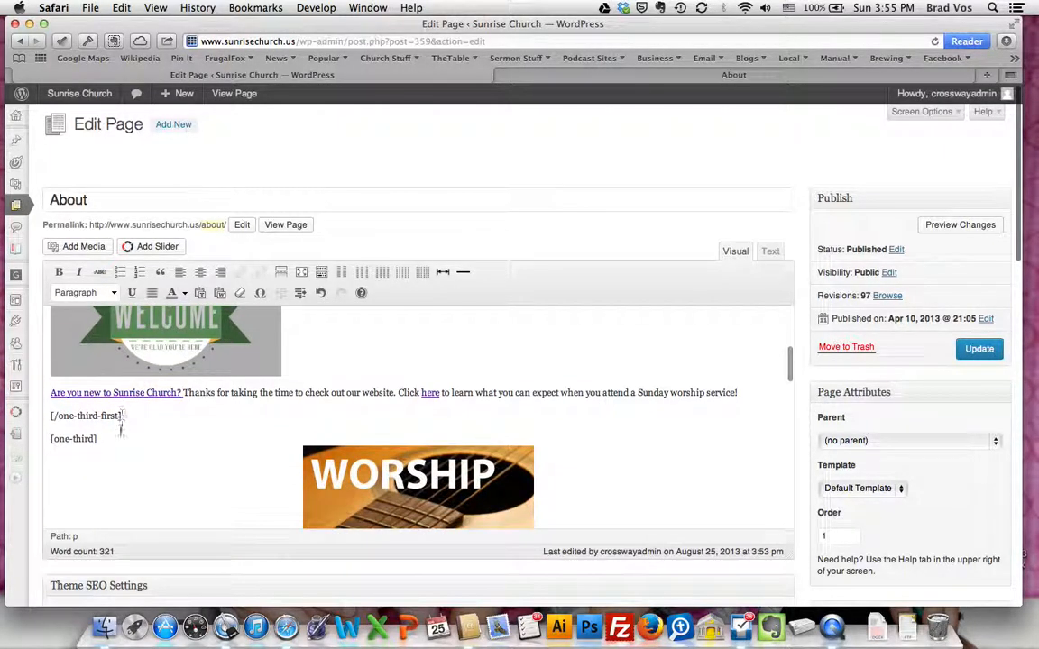
{"action": "scroll", "coordinate": [114, 460], "scroll_direction": "down", "scroll_amount": 2}
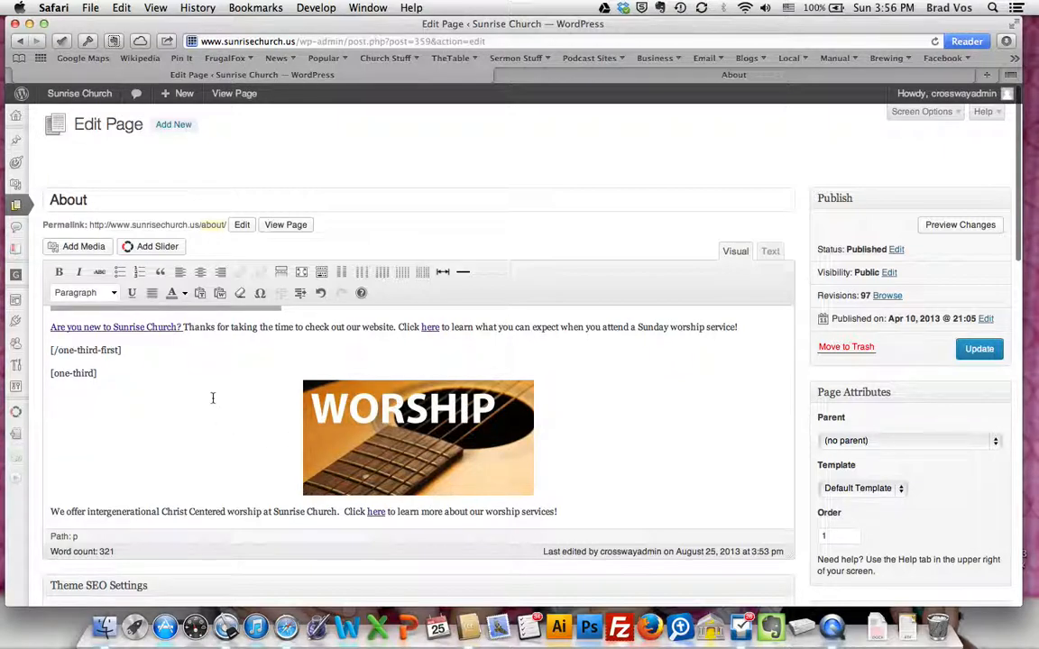
{"action": "scroll", "coordinate": [213, 397], "scroll_direction": "down", "scroll_amount": 2}
{"action": "scroll", "coordinate": [211, 409], "scroll_direction": "up", "scroll_amount": 1}
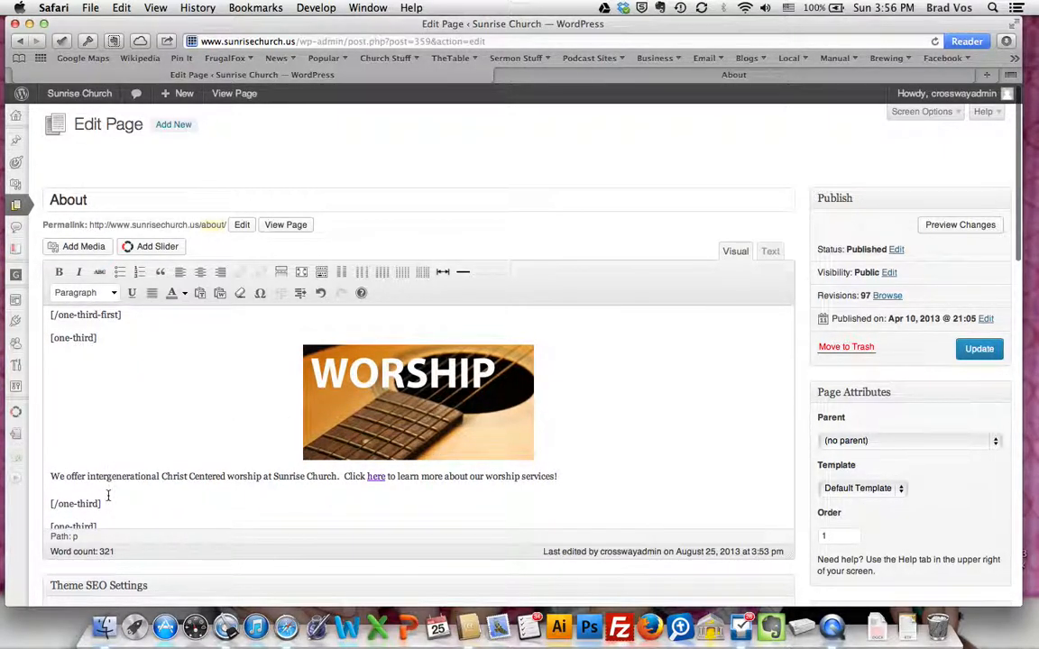
{"action": "left_click_drag", "start_coordinate": [96, 338], "coordinate": [47, 338]}
{"action": "left_click_drag", "start_coordinate": [101, 503], "coordinate": [44, 503]}
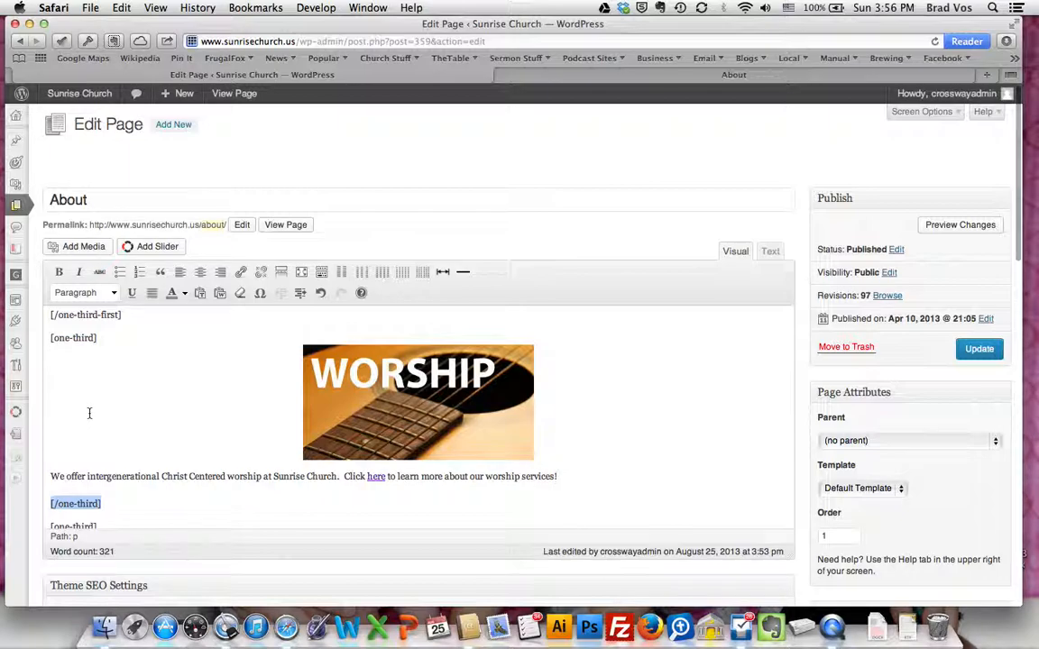
Examine the [one-third-first] shortcodes that enclose the Welcome image and its text
{"action": "scroll", "coordinate": [89, 413], "scroll_direction": "up", "scroll_amount": 4}
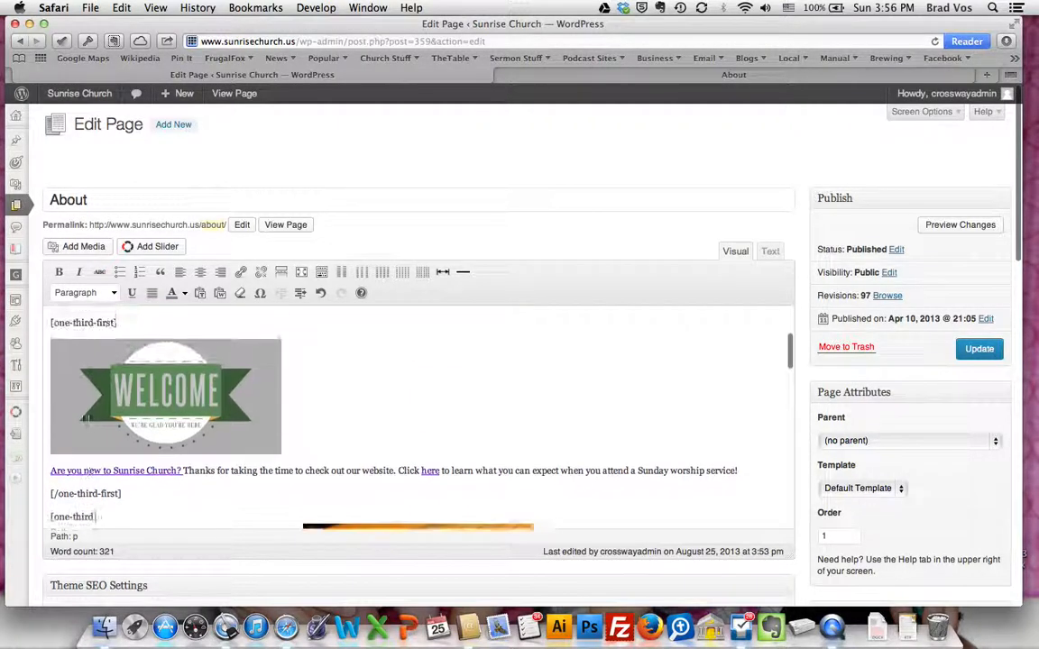
{"action": "scroll", "coordinate": [89, 415], "scroll_direction": "down", "scroll_amount": 1}
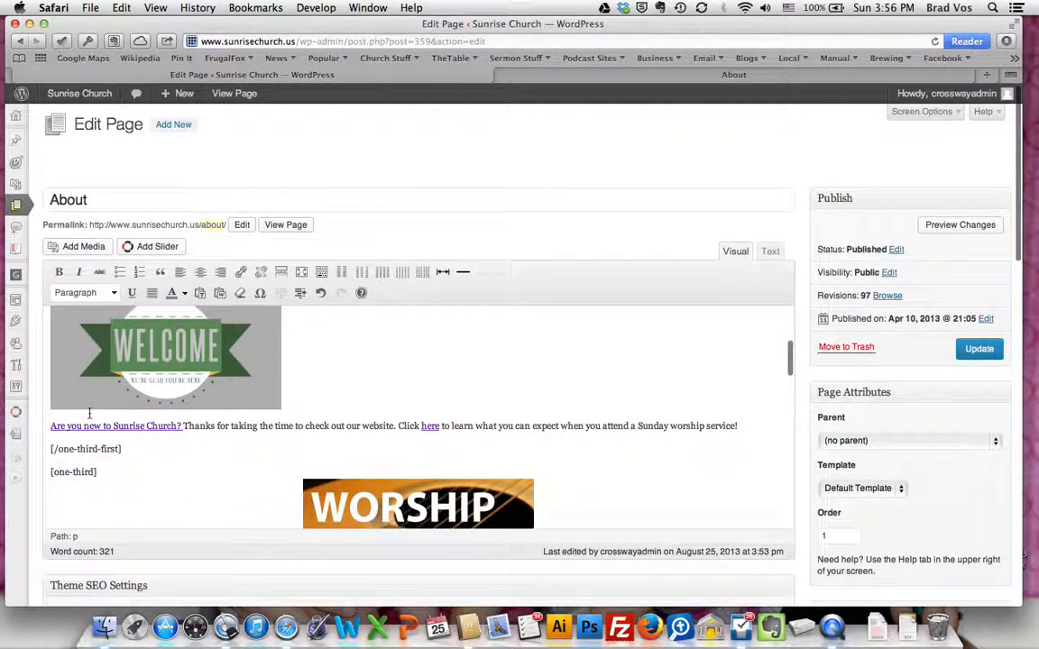
{"action": "scroll", "coordinate": [90, 413], "scroll_direction": "down", "scroll_amount": 1}
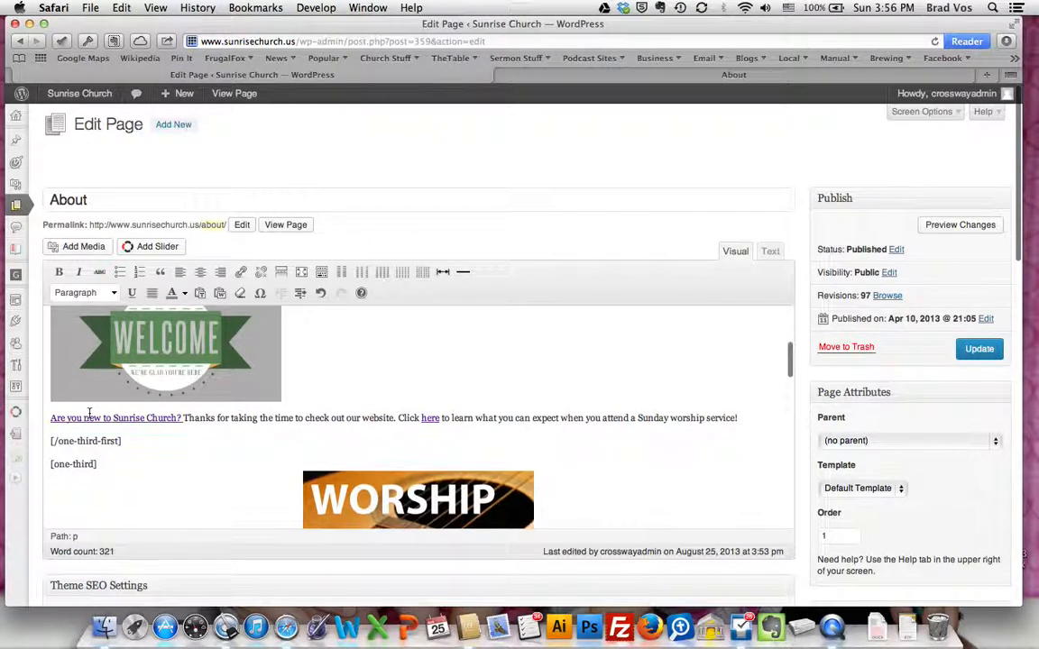
{"action": "left_click", "coordinate": [206, 420]}
{"action": "scroll", "coordinate": [206, 423], "scroll_direction": "up", "scroll_amount": 2}
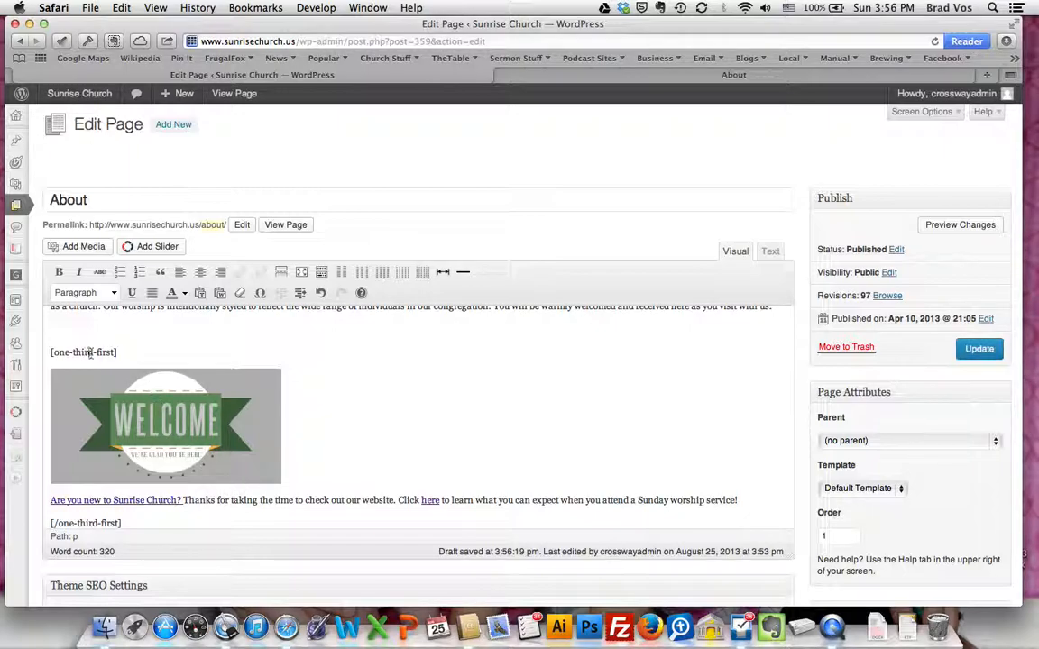
{"action": "left_click_drag", "start_coordinate": [51, 353], "coordinate": [117, 358]}
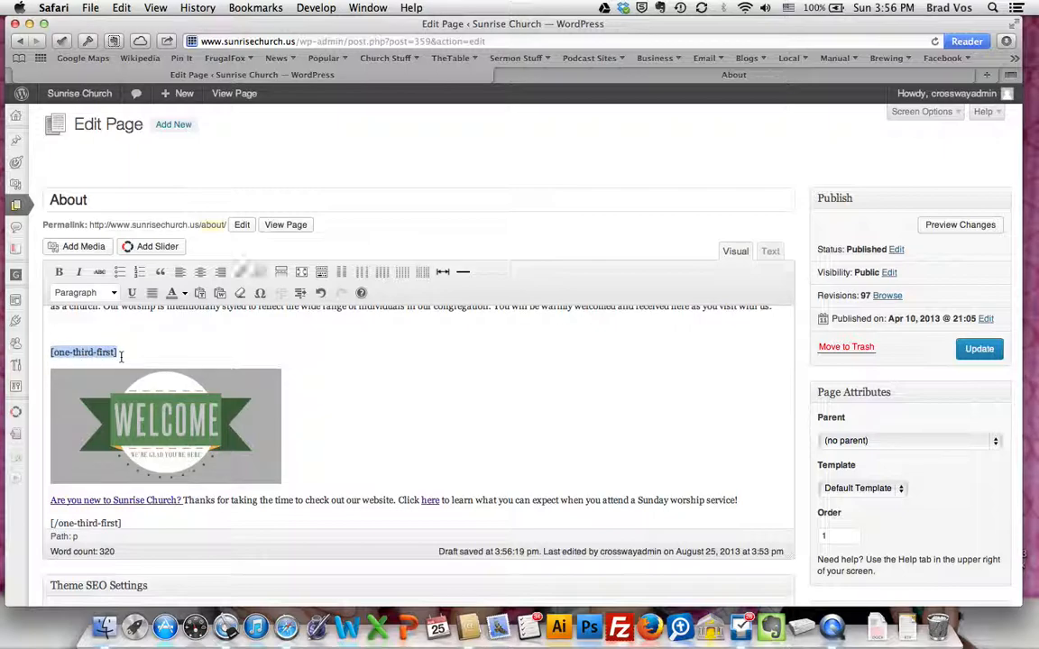
{"action": "scroll", "coordinate": [162, 363], "scroll_direction": "up", "scroll_amount": 5}
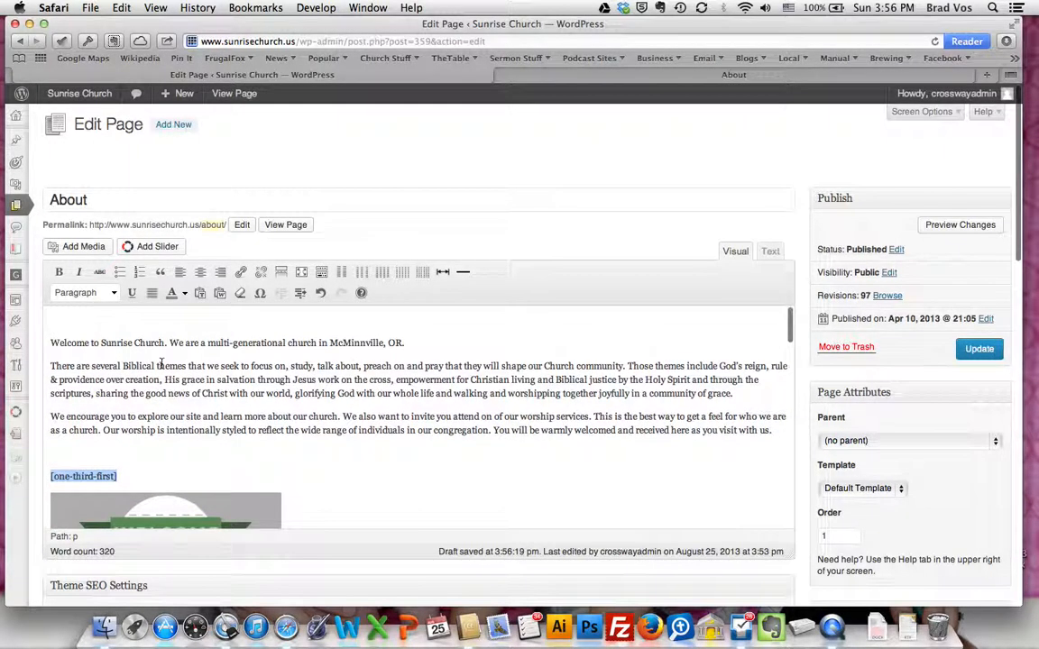
Remove the blank first line and insert the two-column half-width shortcodes directly before the welcome text
{"action": "left_click", "coordinate": [65, 326]}
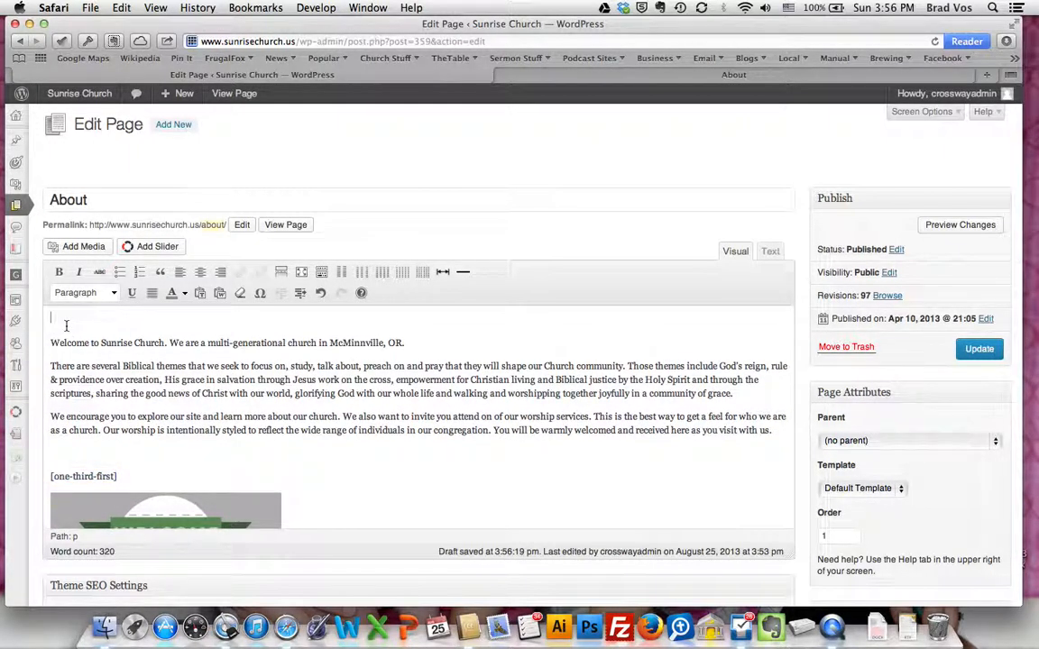
{"action": "key", "text": "BackSpace"}
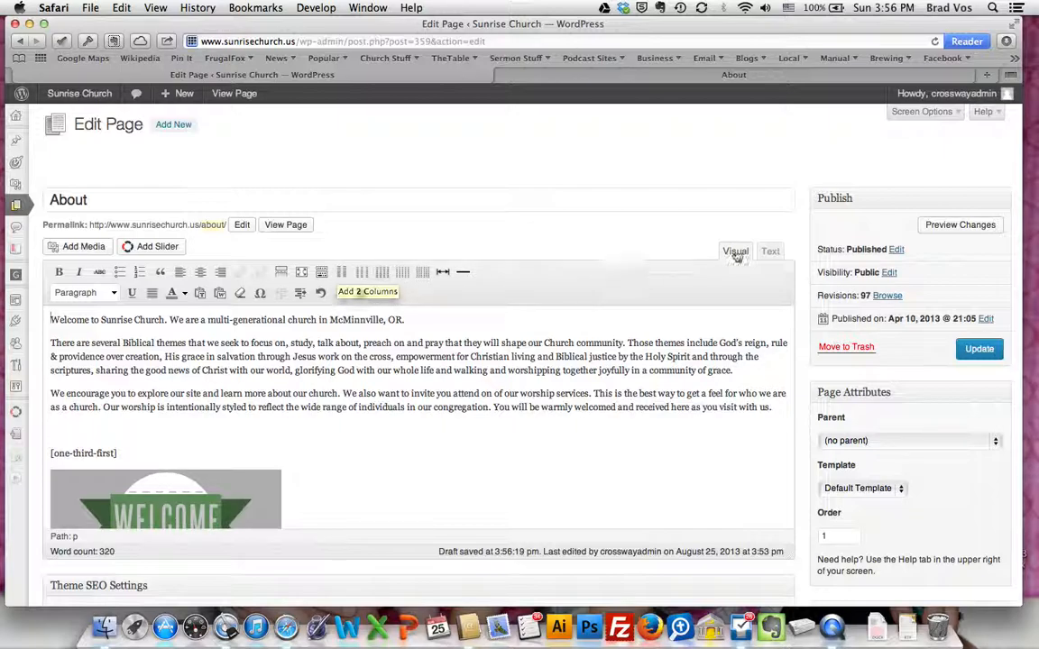
{"action": "left_click", "coordinate": [342, 273]}
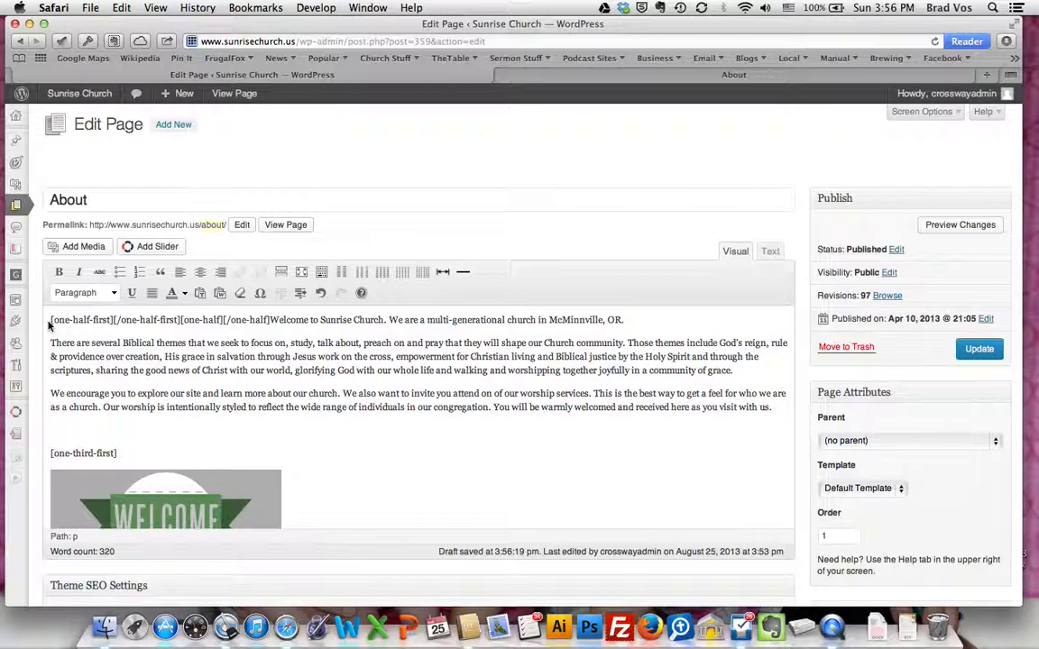
{"action": "left_click_drag", "start_coordinate": [51, 319], "coordinate": [268, 319]}
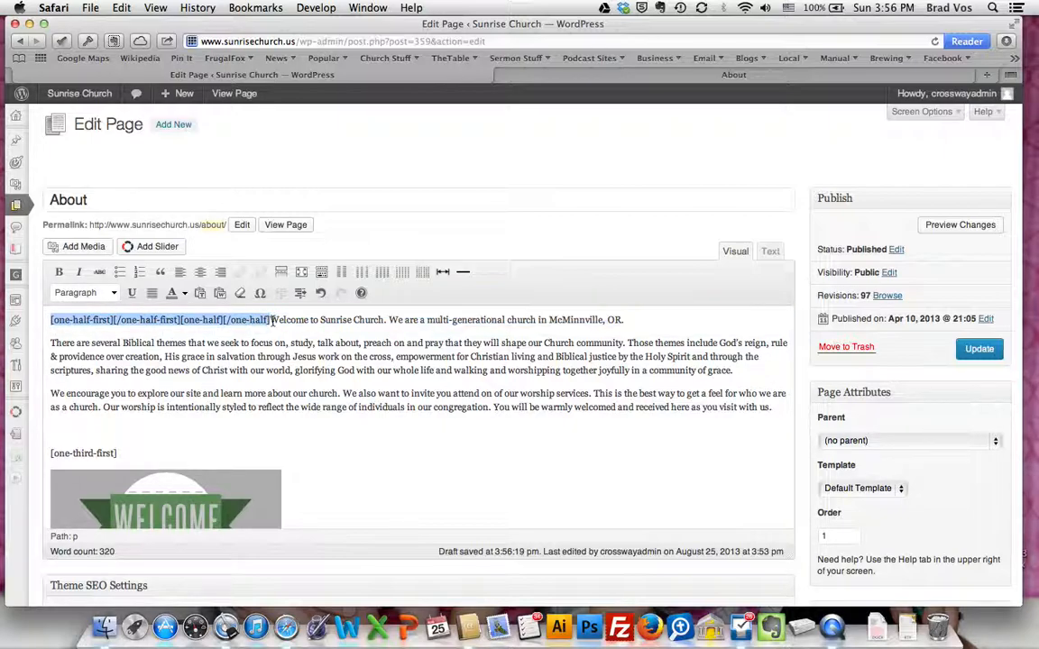
Move the three introduction paragraphs between the [one-half-first] and [/one-half-first] tags
{"action": "left_click_drag", "start_coordinate": [271, 320], "coordinate": [774, 407]}
{"action": "key", "text": "super+c"}
{"action": "key", "text": "BackSpace"}
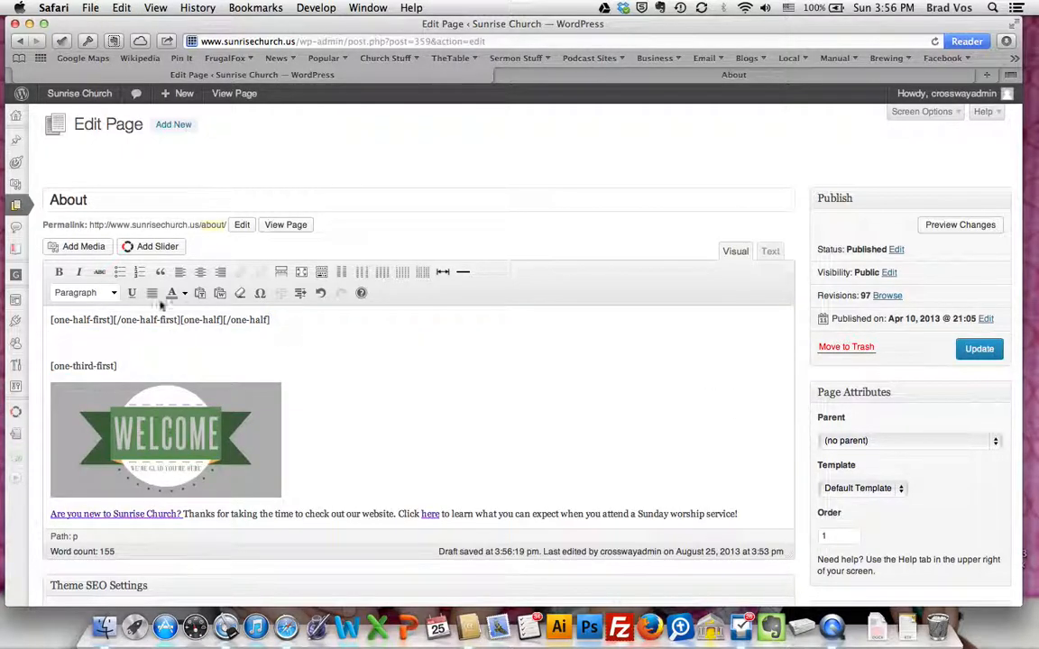
{"action": "key", "text": "super+v"}
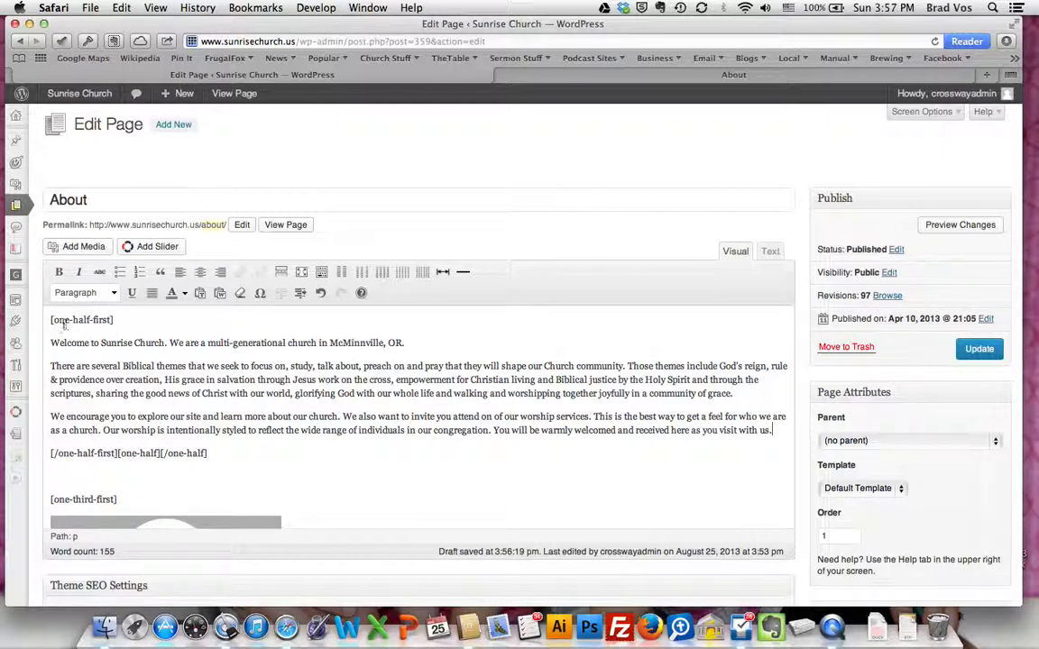
{"action": "left_click_drag", "start_coordinate": [49, 319], "coordinate": [122, 321]}
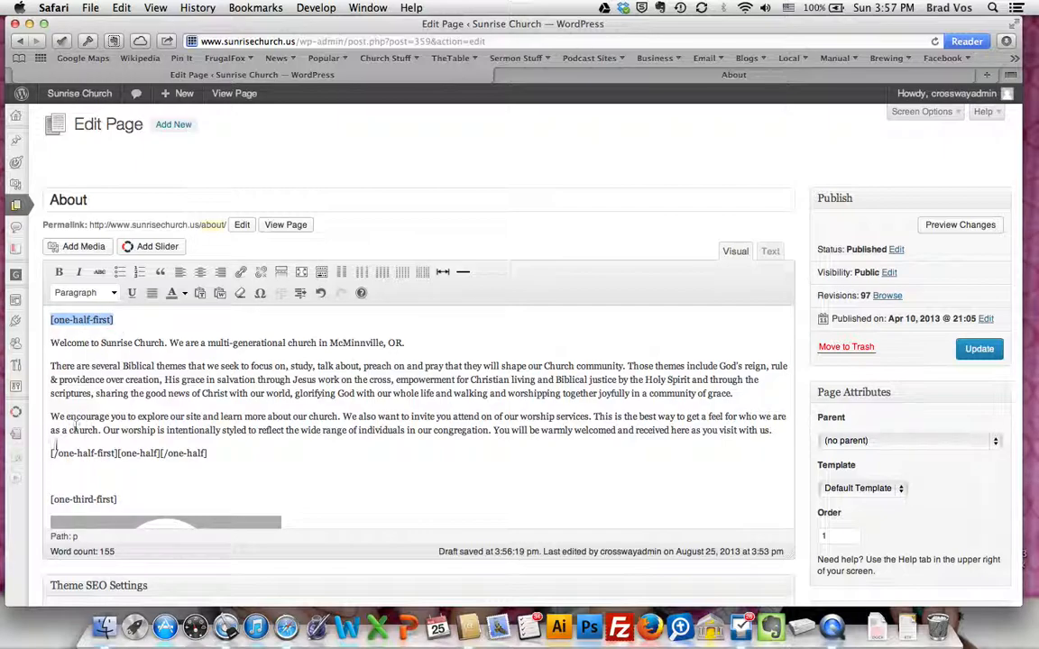
{"action": "left_click_drag", "start_coordinate": [51, 453], "coordinate": [115, 452]}
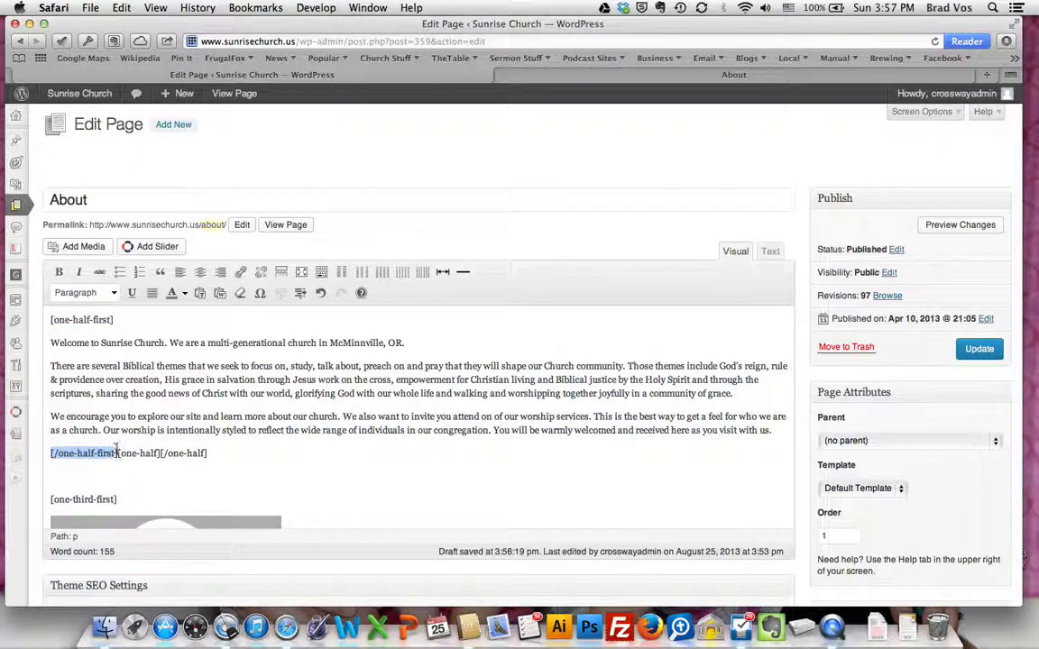
Place the insertion point between the [one-half] and [/one-half] tags and select the AboutUs500x400.jpg image in the media library
{"action": "left_click", "coordinate": [160, 453]}
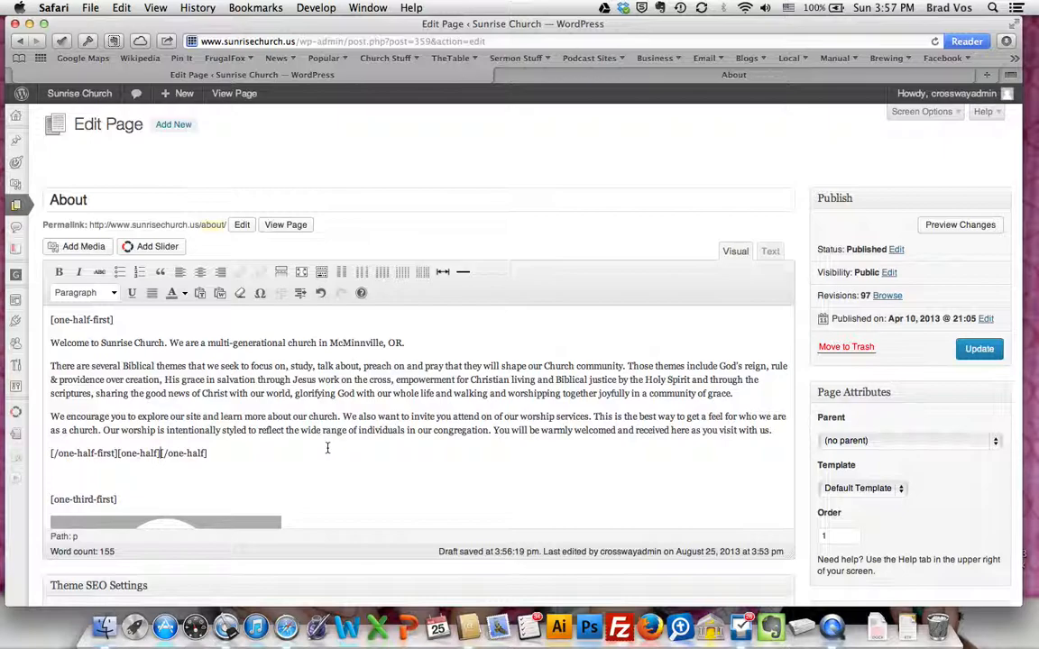
{"action": "left_click", "coordinate": [73, 251]}
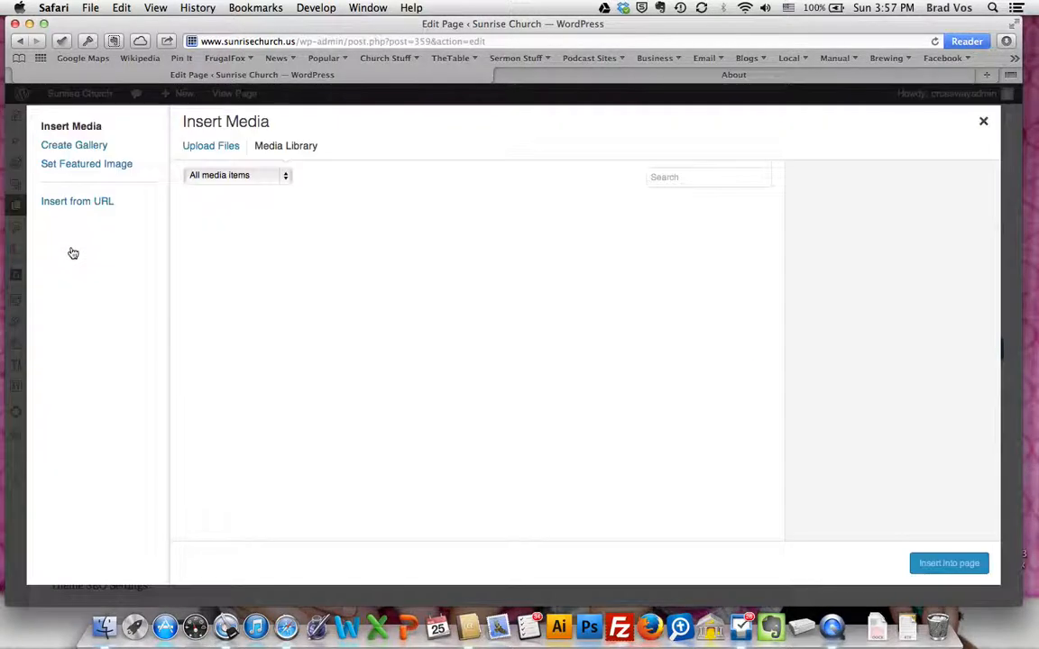
{"action": "left_click", "coordinate": [220, 150]}
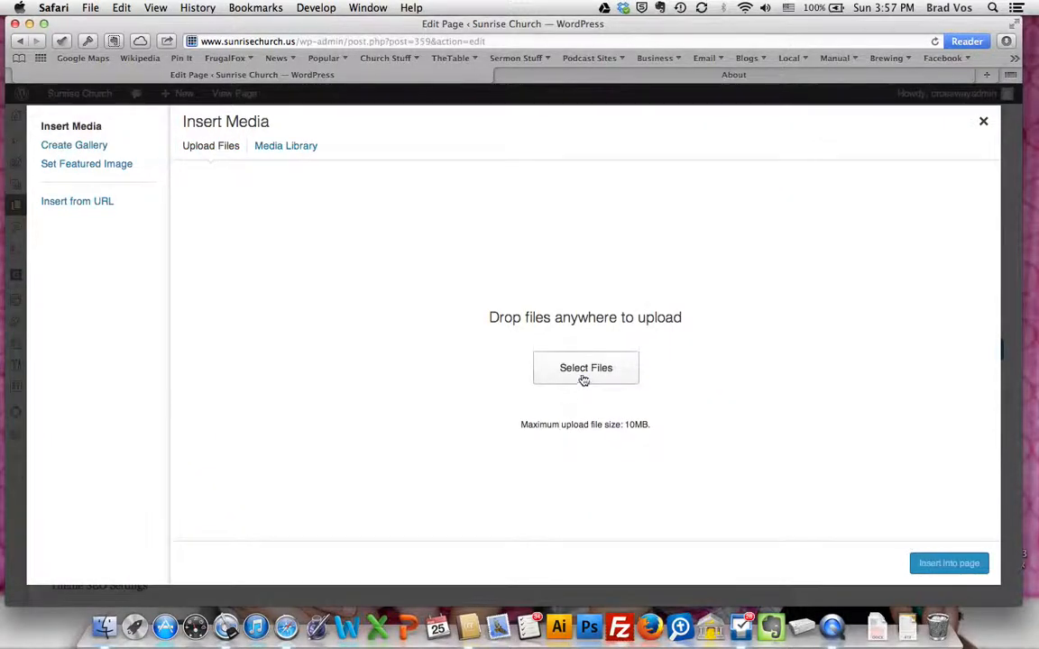
{"action": "left_click", "coordinate": [285, 148]}
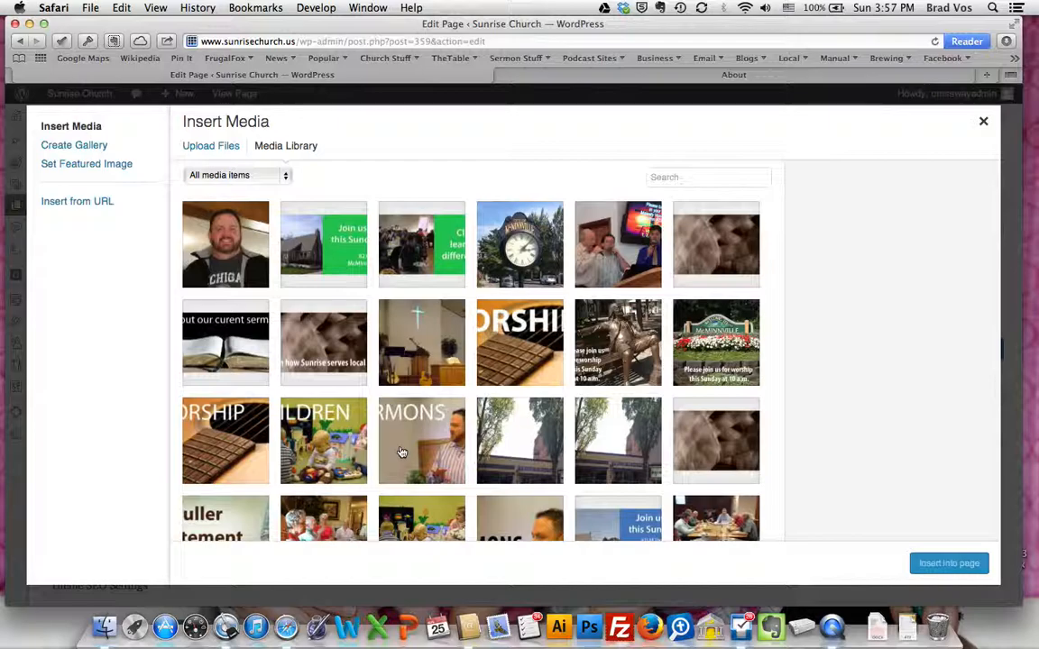
{"action": "scroll", "coordinate": [402, 453], "scroll_direction": "down", "scroll_amount": 1}
{"action": "scroll", "coordinate": [402, 453], "scroll_direction": "down", "scroll_amount": 8}
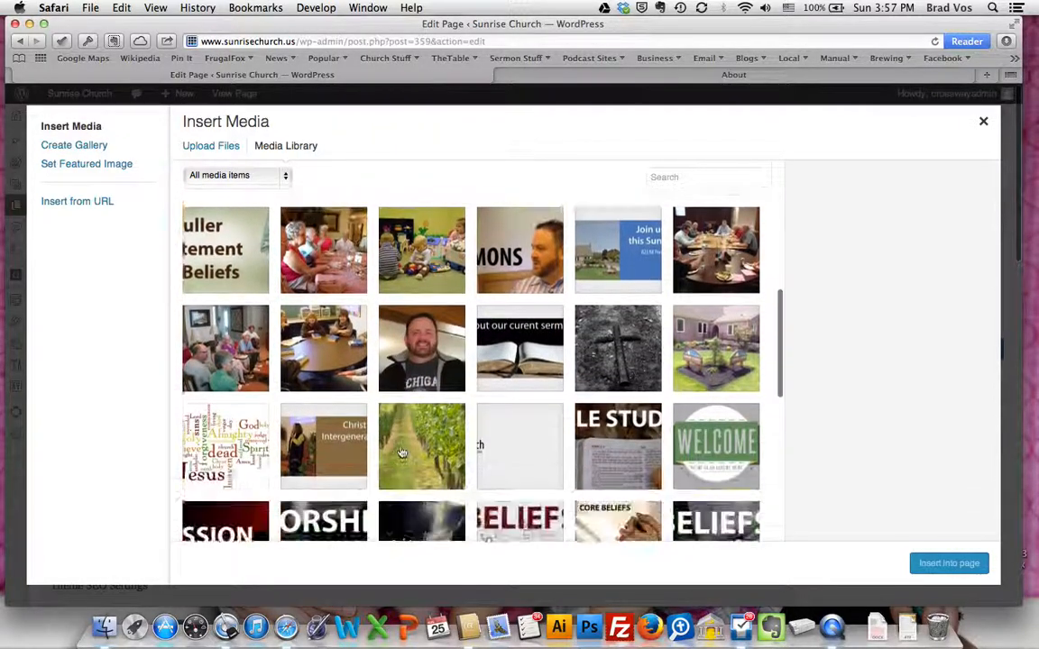
{"action": "scroll", "coordinate": [402, 453], "scroll_direction": "down", "scroll_amount": 10}
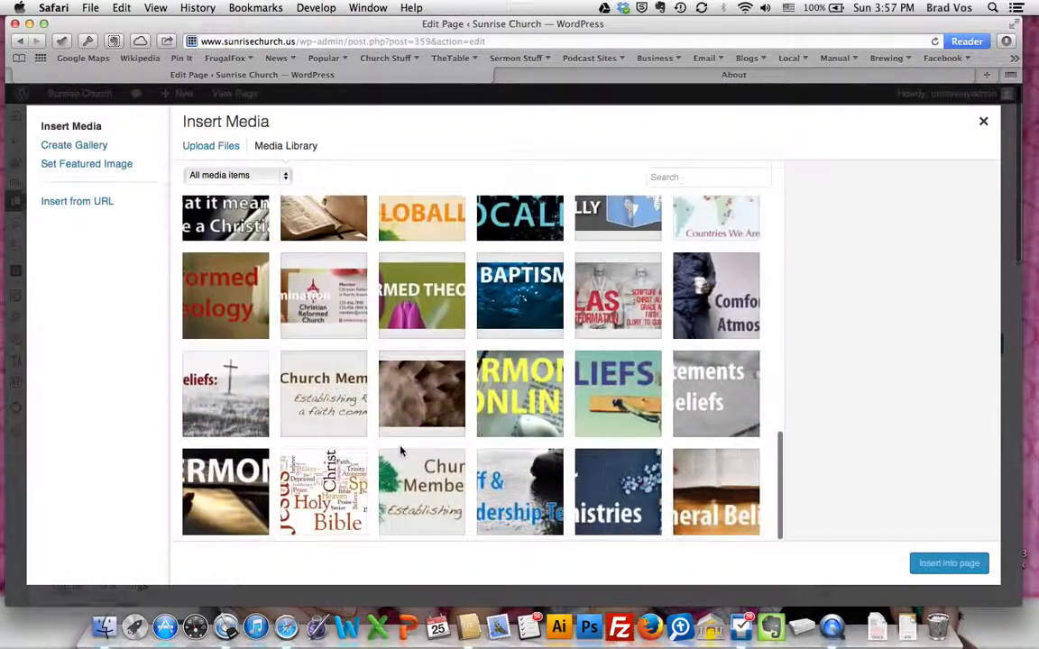
{"action": "scroll", "coordinate": [402, 453], "scroll_direction": "up", "scroll_amount": 2}
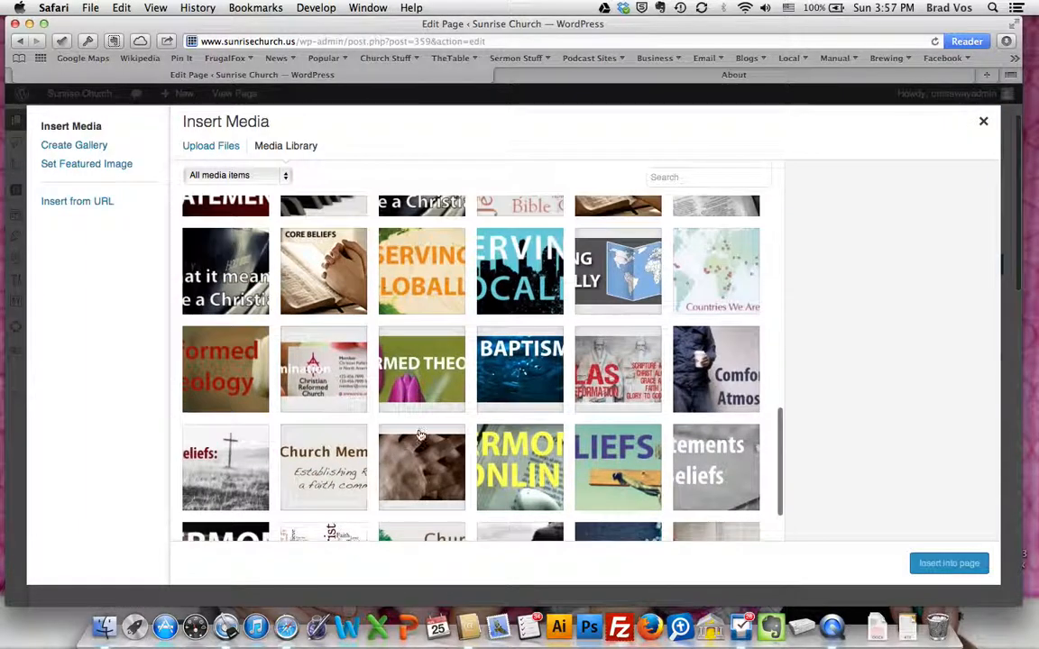
{"action": "scroll", "coordinate": [436, 440], "scroll_direction": "up", "scroll_amount": 12}
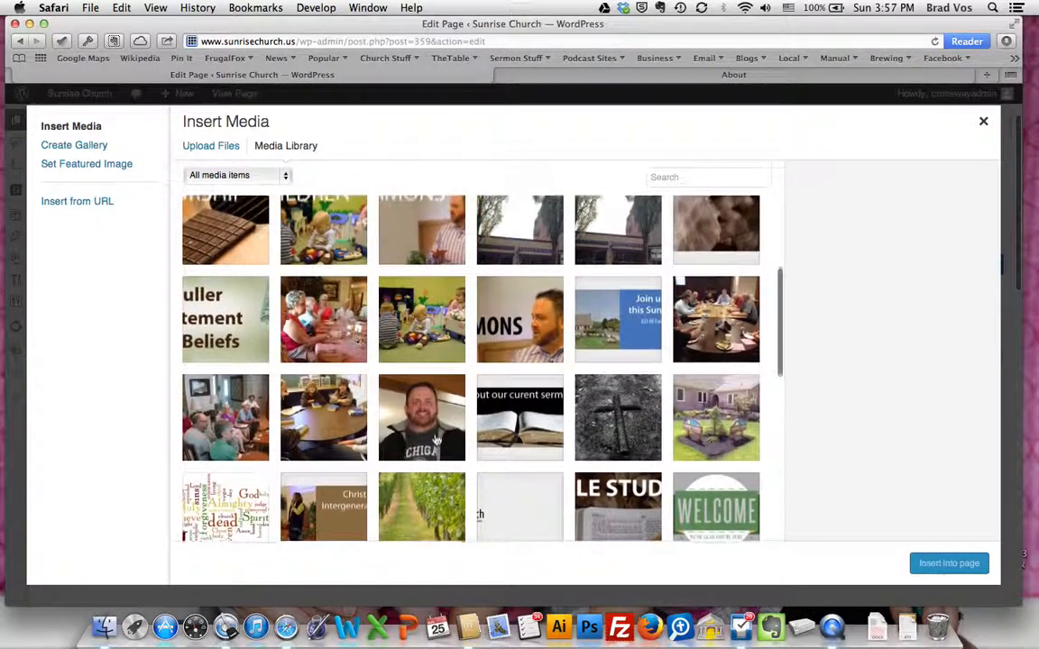
{"action": "scroll", "coordinate": [436, 441], "scroll_direction": "up", "scroll_amount": 5}
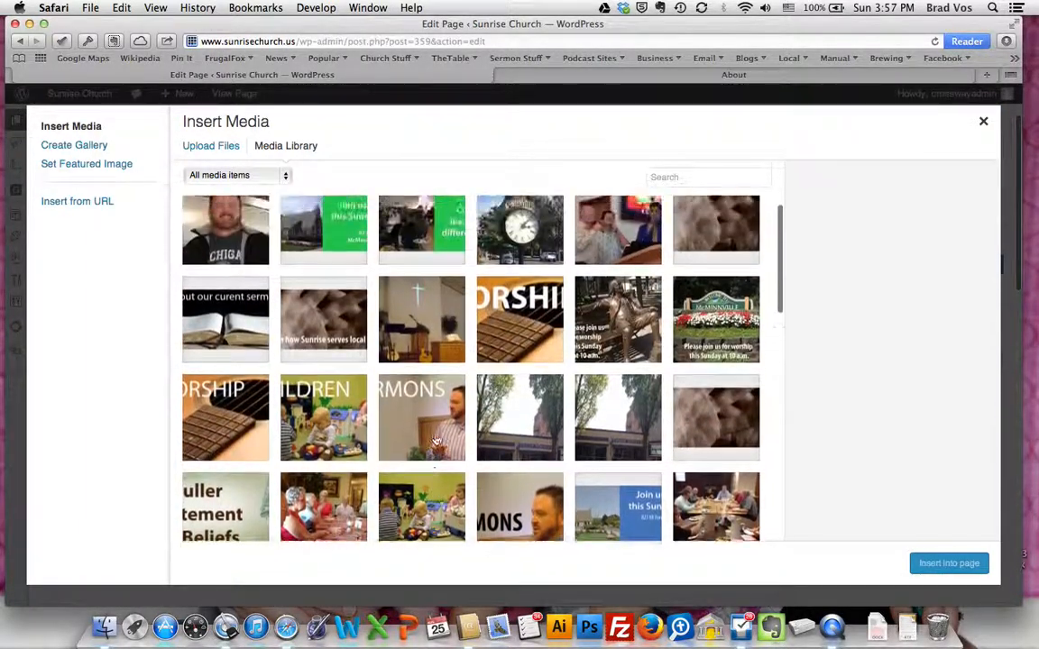
{"action": "left_click", "coordinate": [613, 343]}
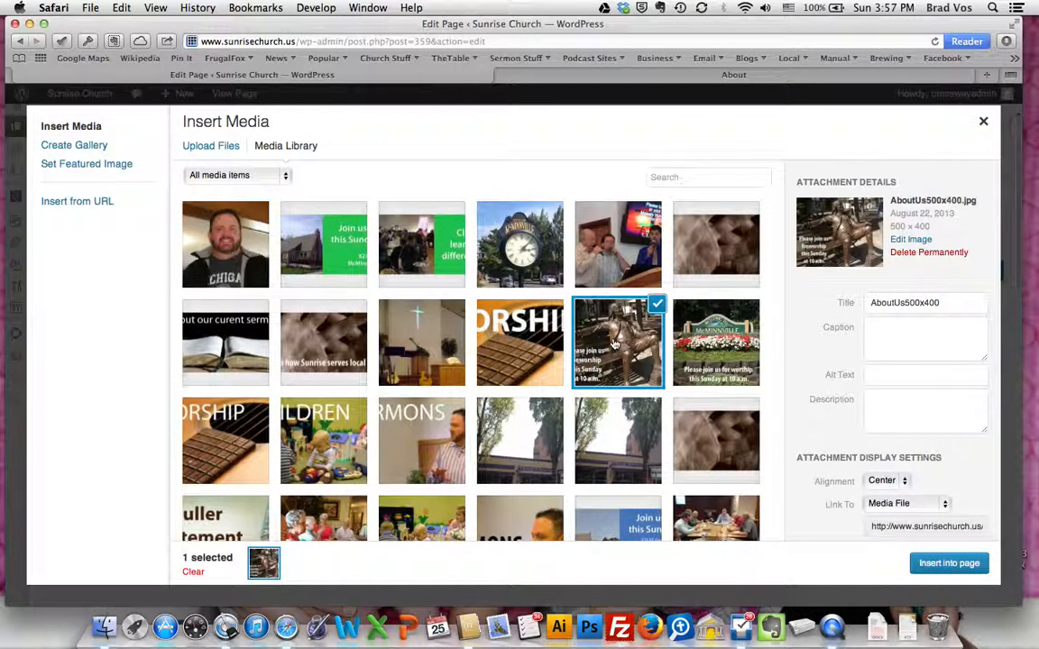
Set the image's link to None, keep Center alignment and Full Size 500 × 400, and insert it into the page
{"action": "scroll", "coordinate": [832, 369], "scroll_direction": "down", "scroll_amount": 2}
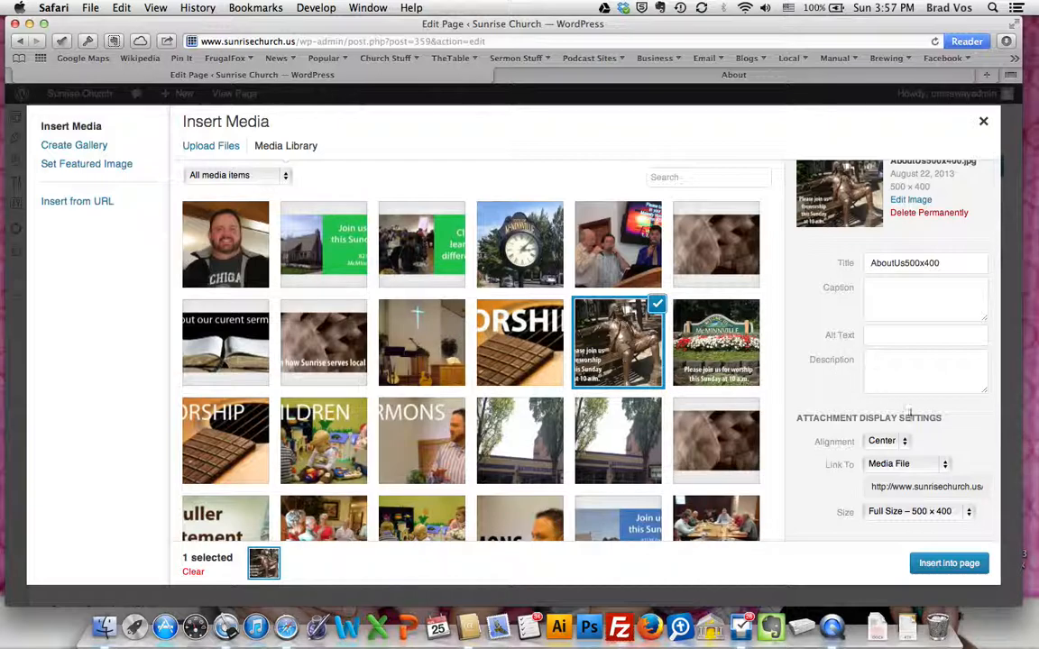
{"action": "left_click", "coordinate": [945, 467]}
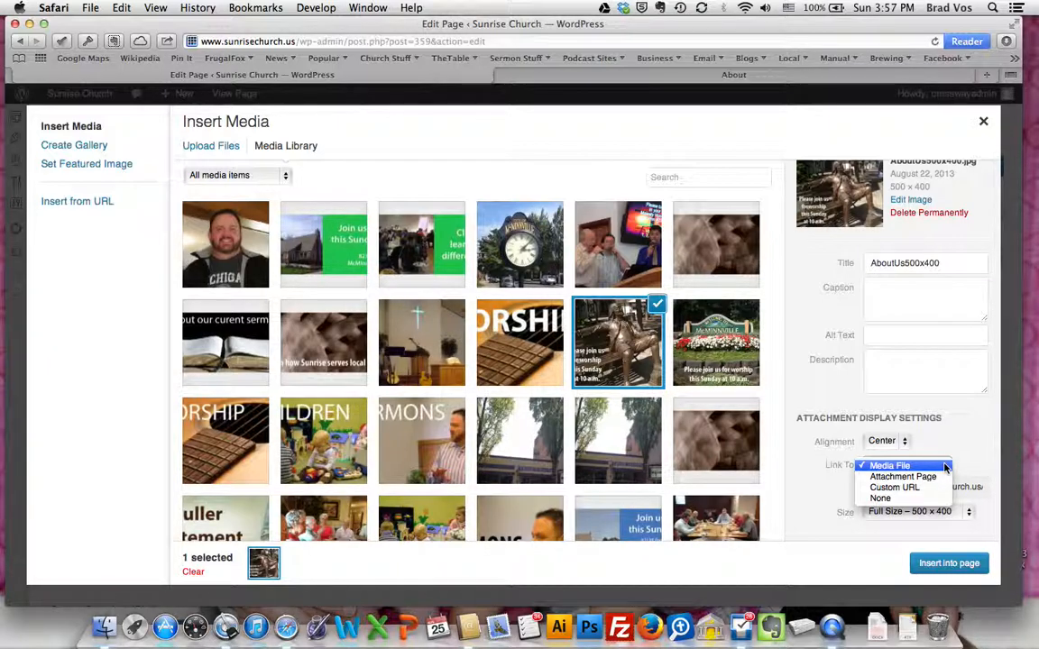
{"action": "left_click", "coordinate": [913, 499]}
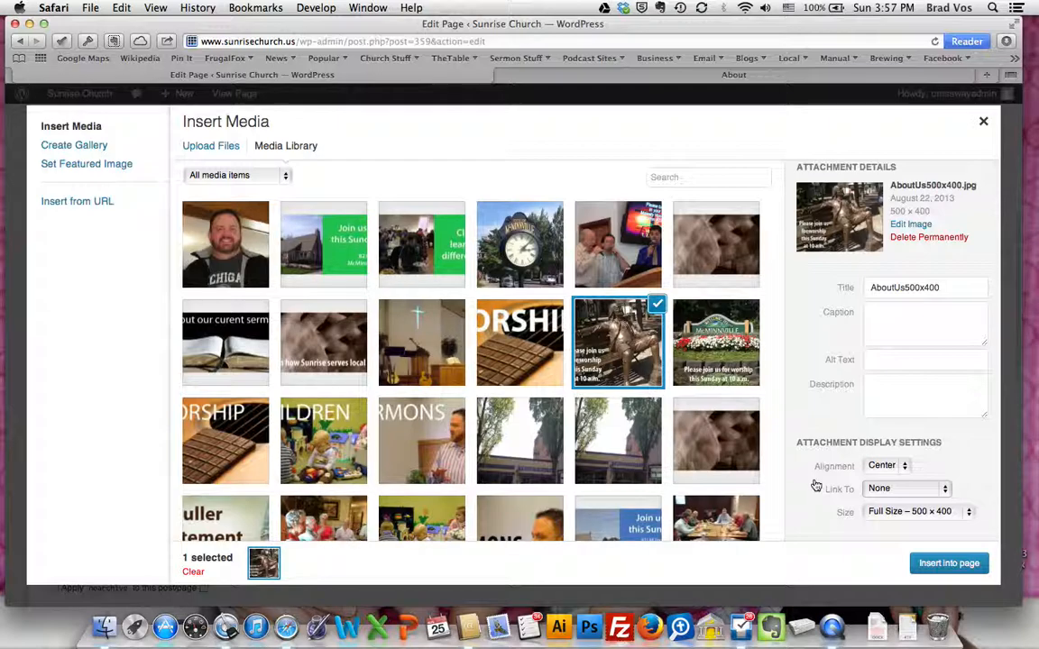
{"action": "left_click", "coordinate": [865, 537]}
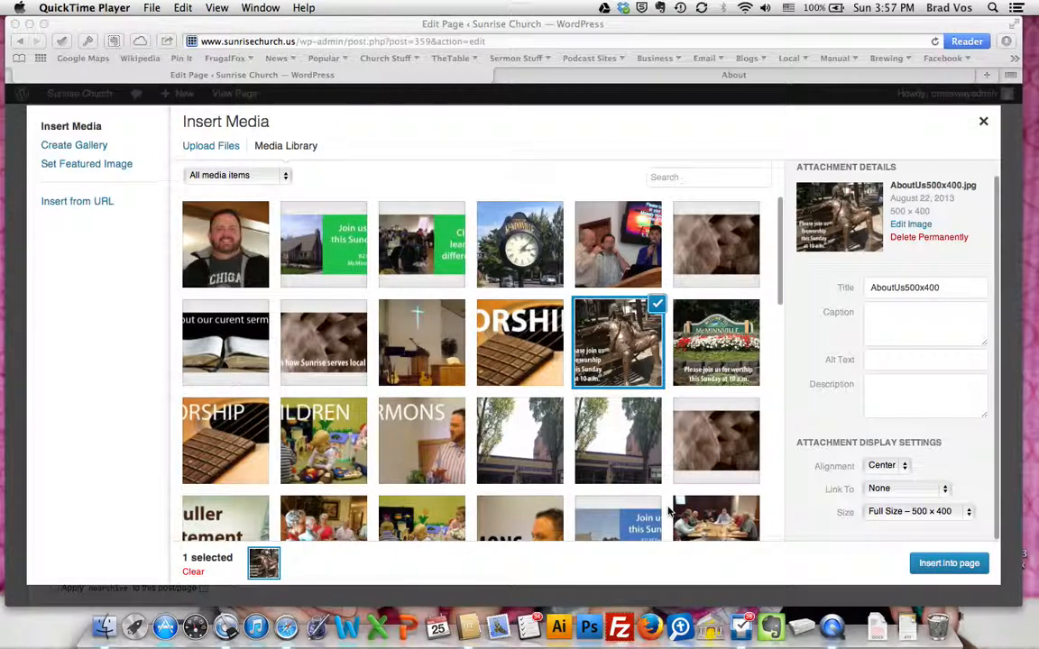
{"action": "left_click", "coordinate": [902, 467]}
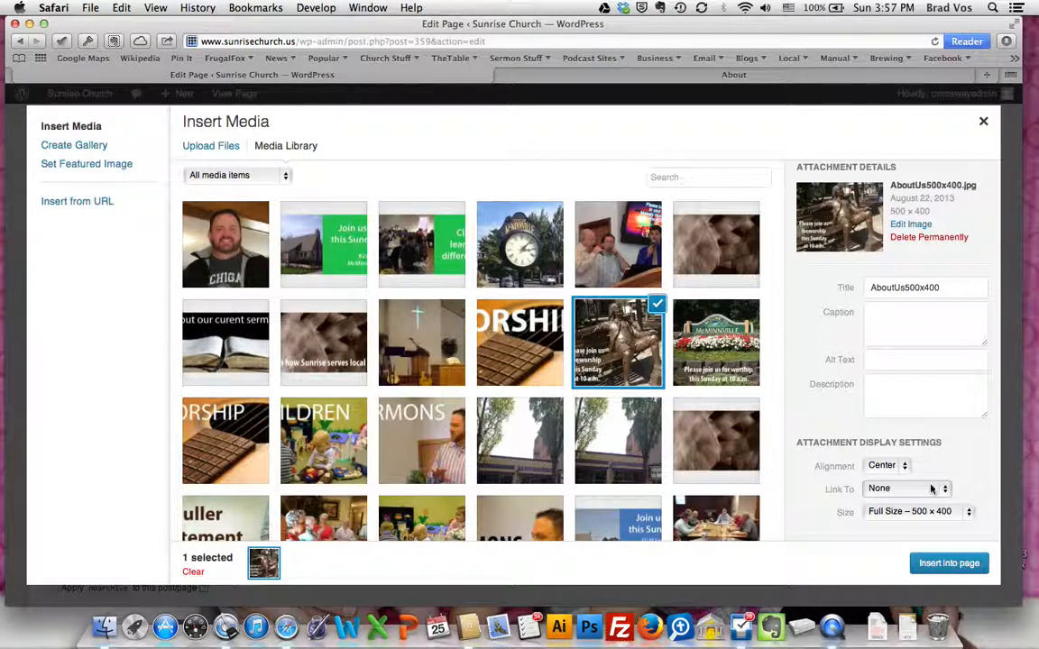
{"action": "left_click", "coordinate": [969, 512]}
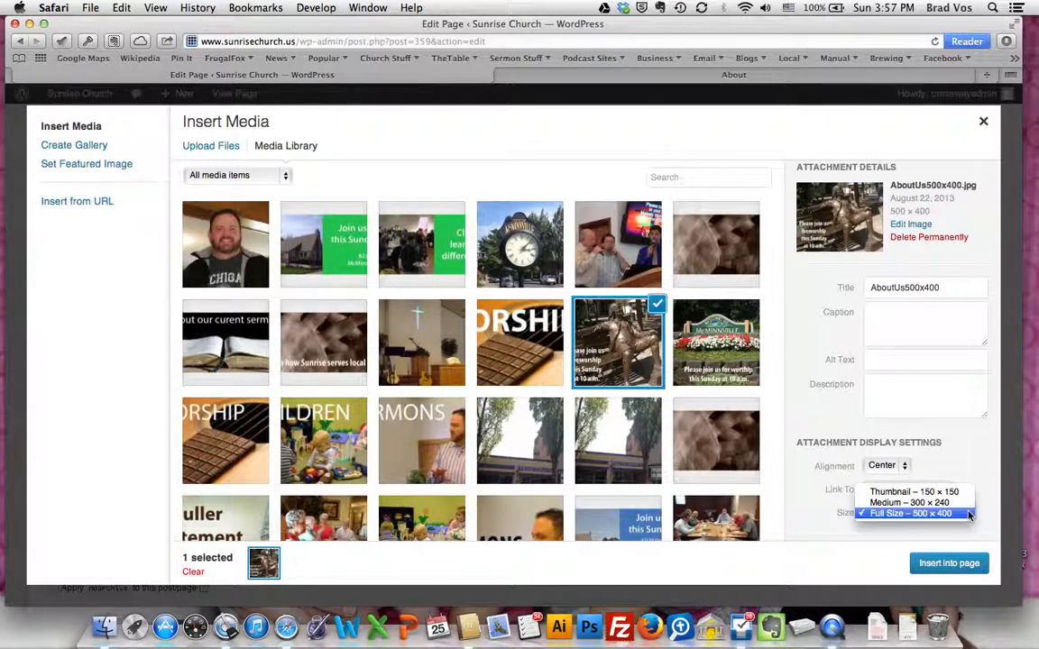
{"action": "left_click", "coordinate": [970, 514]}
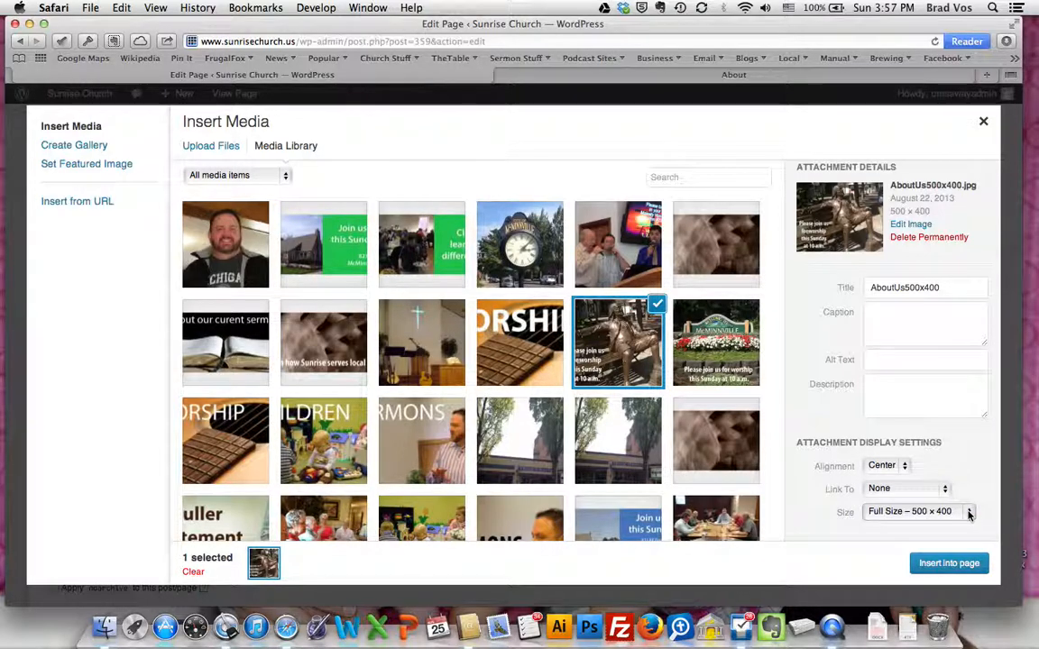
{"action": "left_click", "coordinate": [947, 563]}
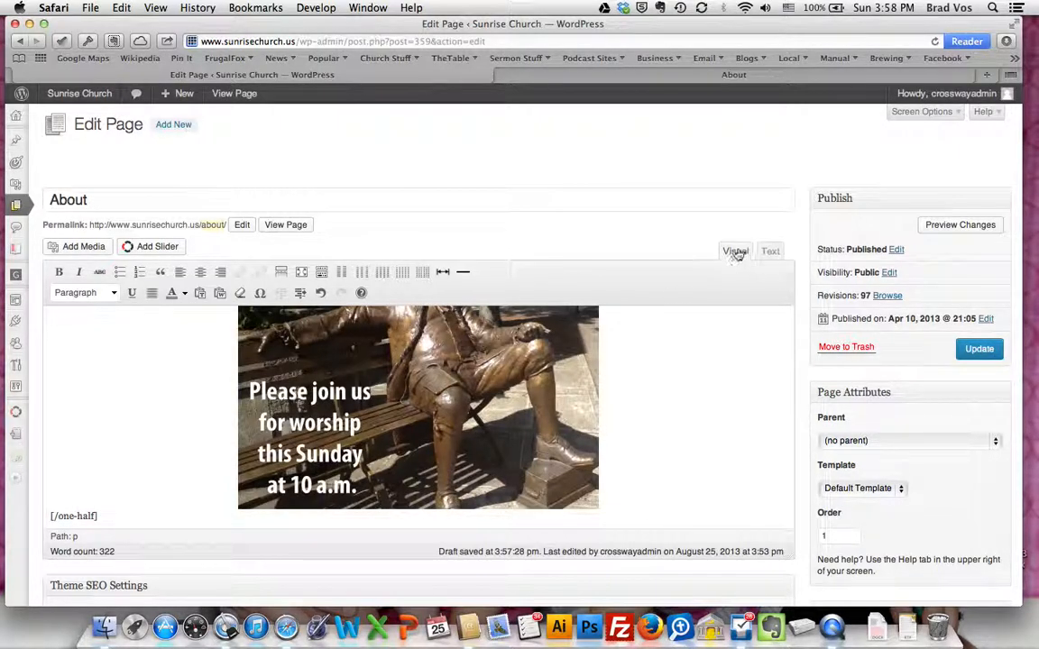
Examine the inserted image between the [one-half] tags in the visual editor and its img markup in the page's HTML
{"action": "scroll", "coordinate": [662, 365], "scroll_direction": "up", "scroll_amount": 5}
{"action": "scroll", "coordinate": [662, 365], "scroll_direction": "down", "scroll_amount": 3}
{"action": "scroll", "coordinate": [661, 366], "scroll_direction": "down", "scroll_amount": 1}
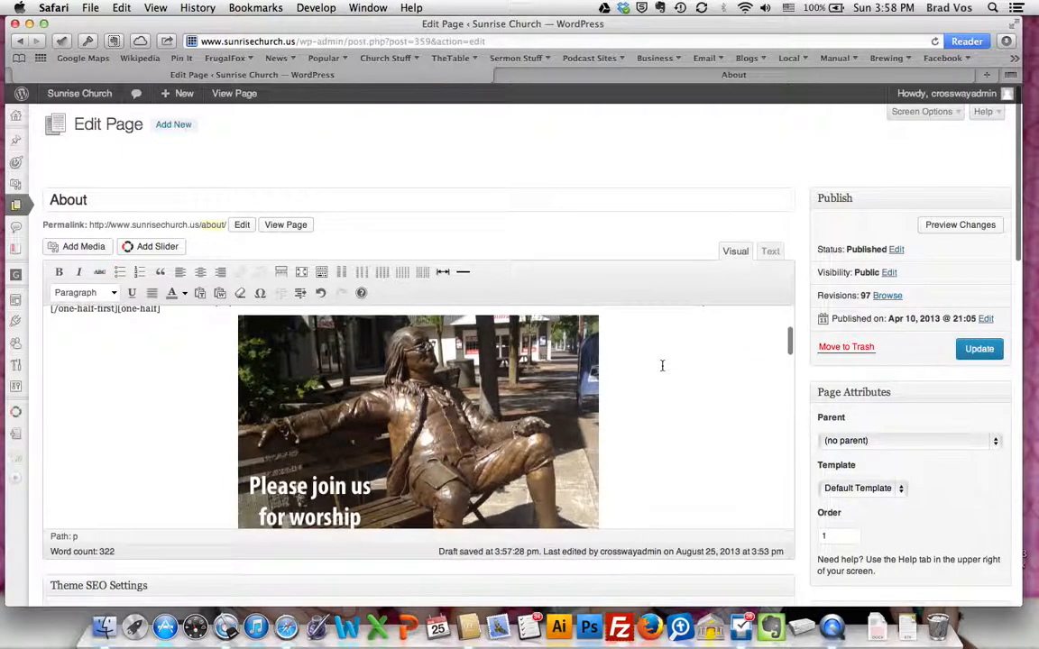
{"action": "scroll", "coordinate": [662, 366], "scroll_direction": "up", "scroll_amount": 5}
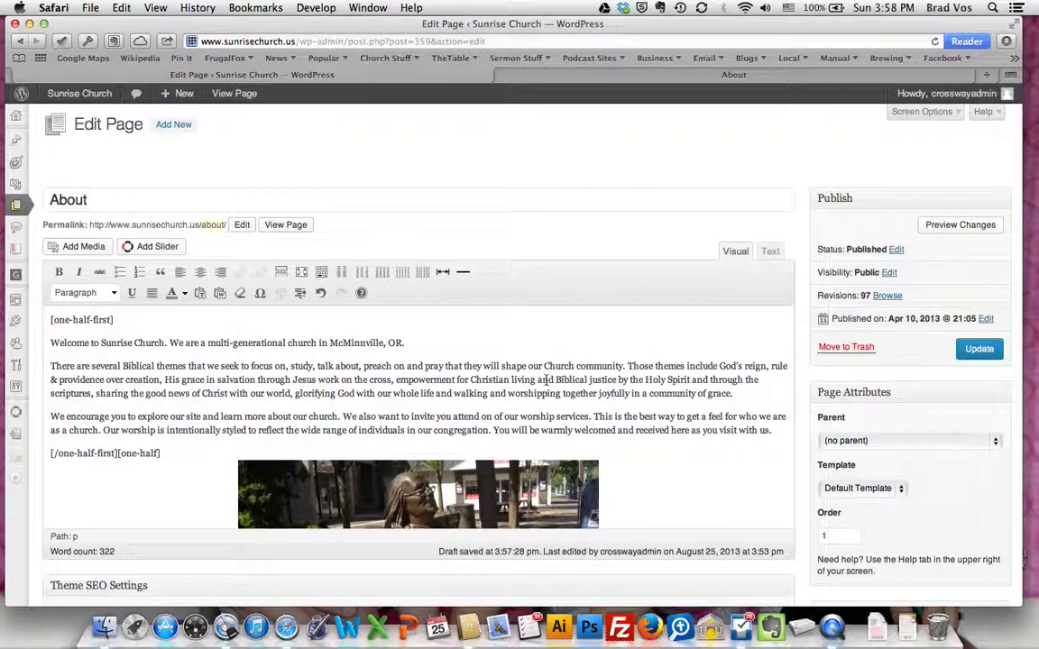
{"action": "scroll", "coordinate": [289, 415], "scroll_direction": "down", "scroll_amount": 10}
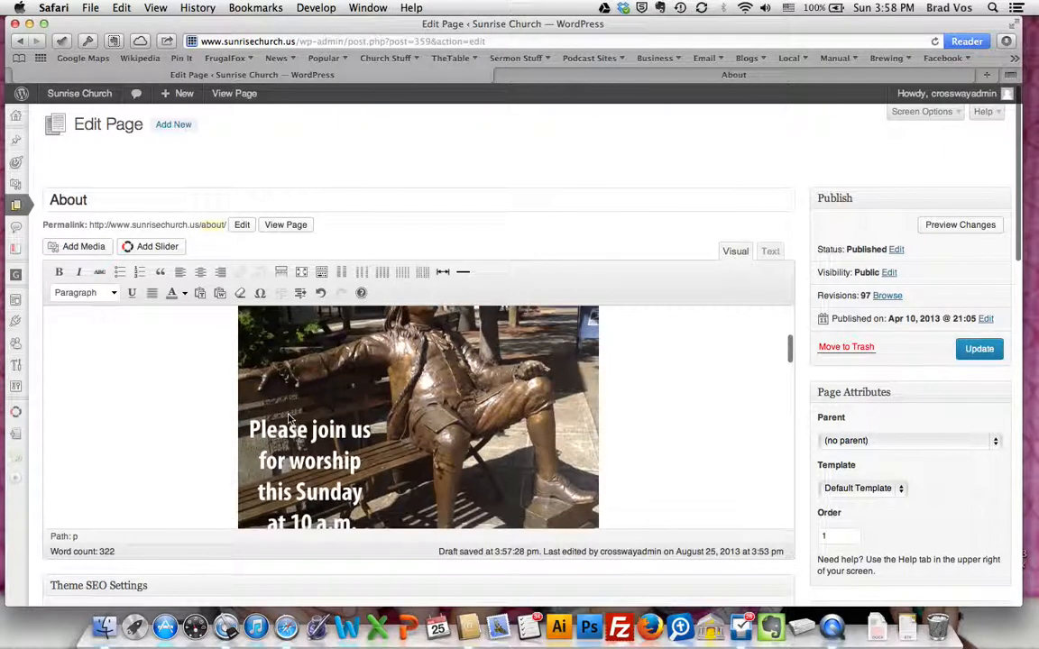
{"action": "scroll", "coordinate": [289, 415], "scroll_direction": "up", "scroll_amount": 3}
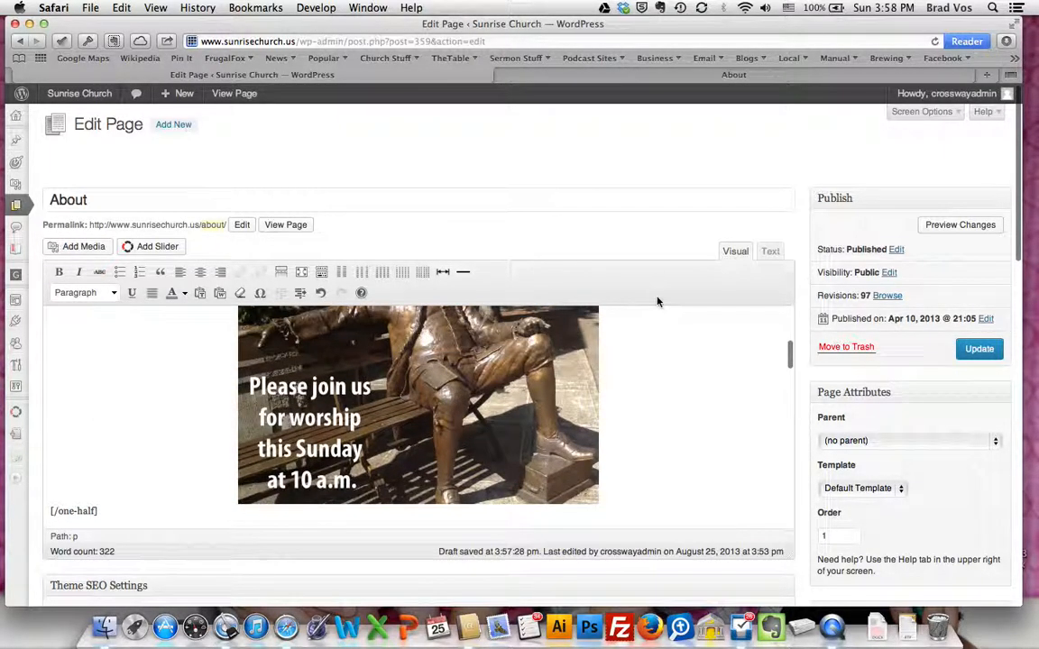
{"action": "left_click", "coordinate": [771, 251]}
{"action": "scroll", "coordinate": [263, 374], "scroll_direction": "down", "scroll_amount": 3}
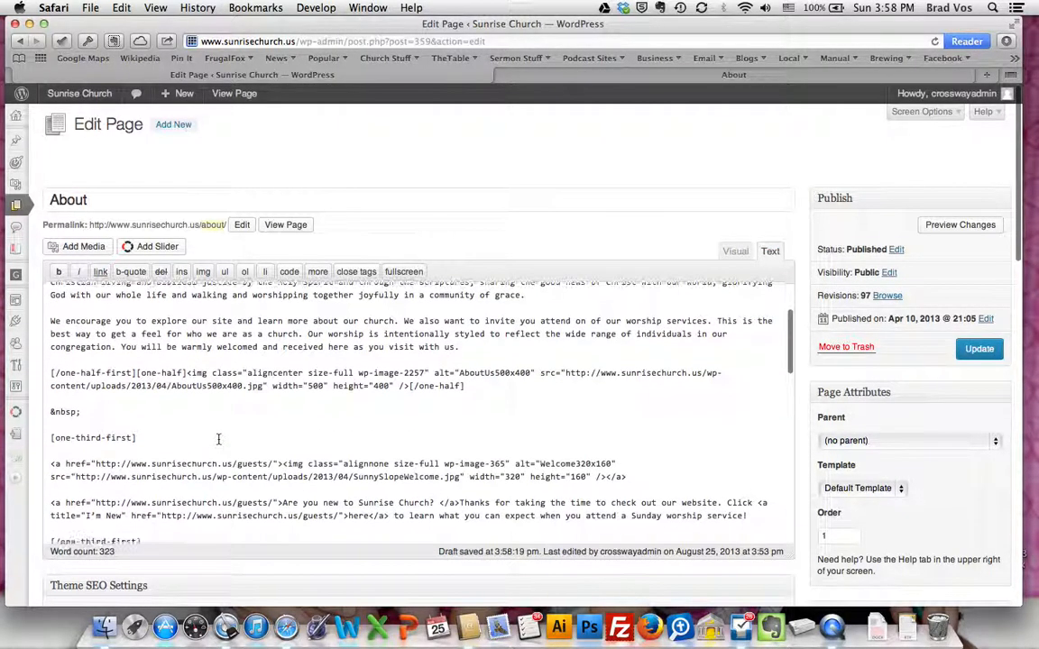
{"action": "left_click_drag", "start_coordinate": [187, 372], "coordinate": [405, 386]}
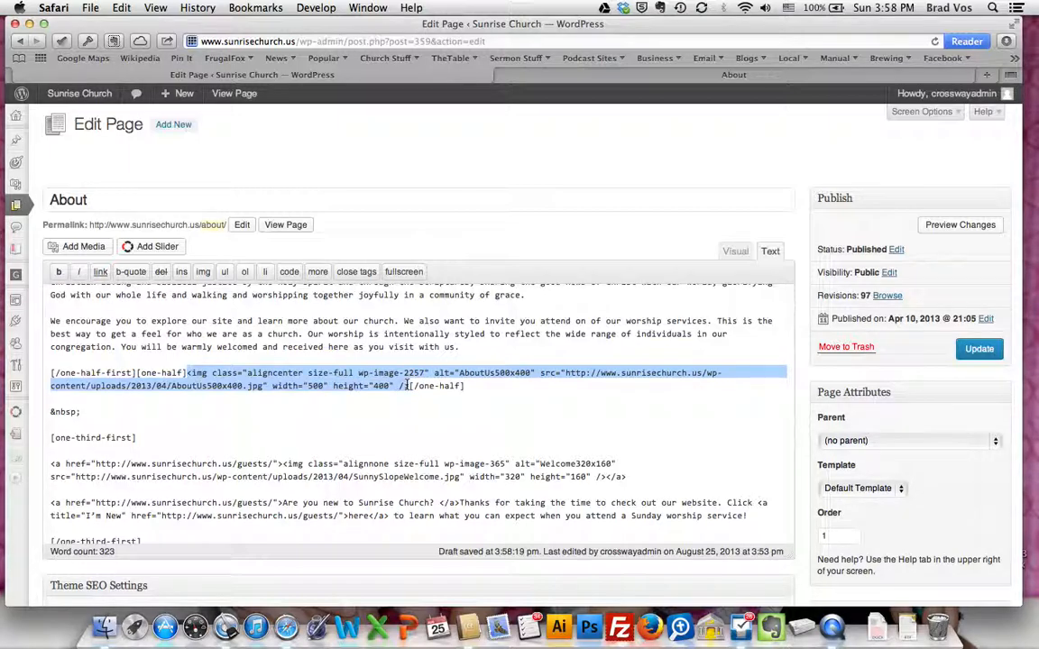
{"action": "left_click", "coordinate": [733, 252]}
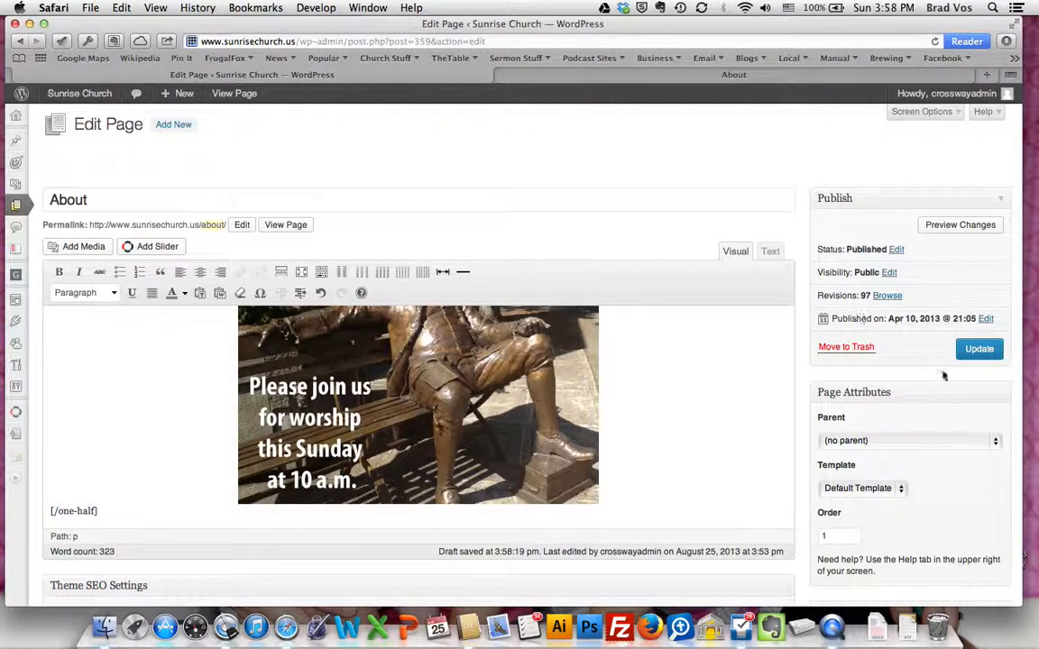
Update the About page and reload the live page to check its two-column introduction and the blocks below
{"action": "left_click", "coordinate": [968, 349]}
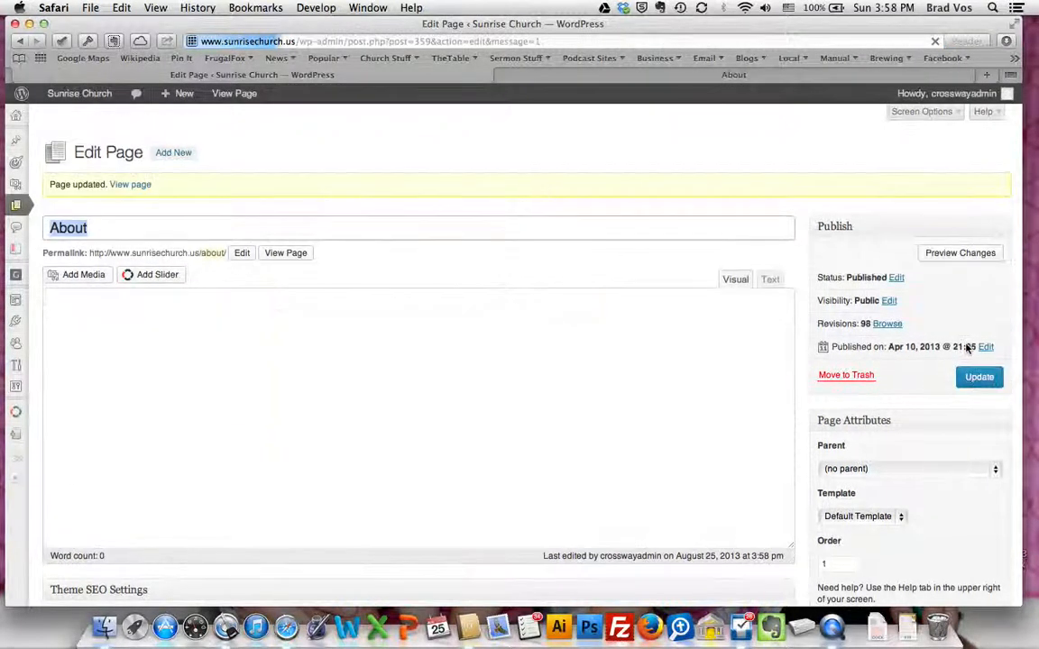
{"action": "left_click", "coordinate": [687, 74]}
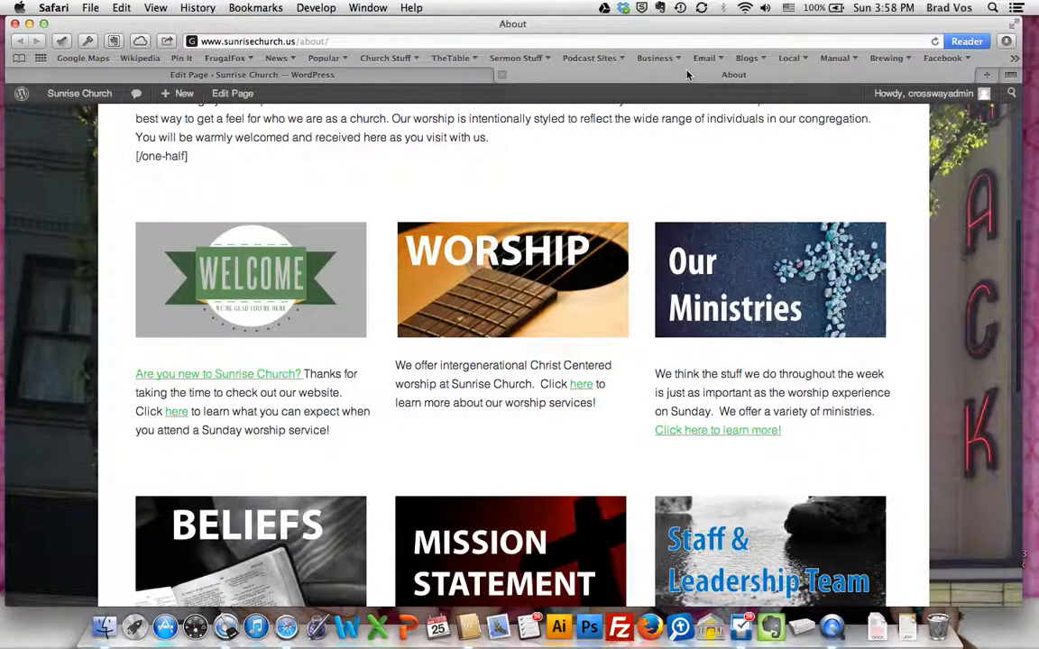
{"action": "left_click", "coordinate": [400, 38]}
{"action": "key", "text": "Return"}
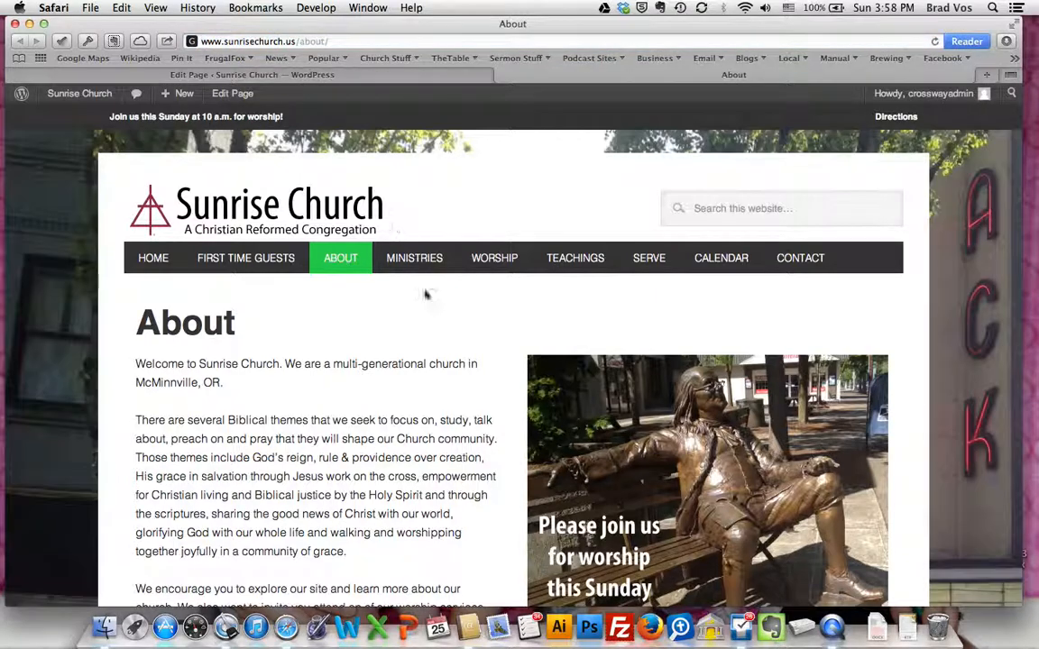
{"action": "scroll", "coordinate": [504, 502], "scroll_direction": "down", "scroll_amount": 3}
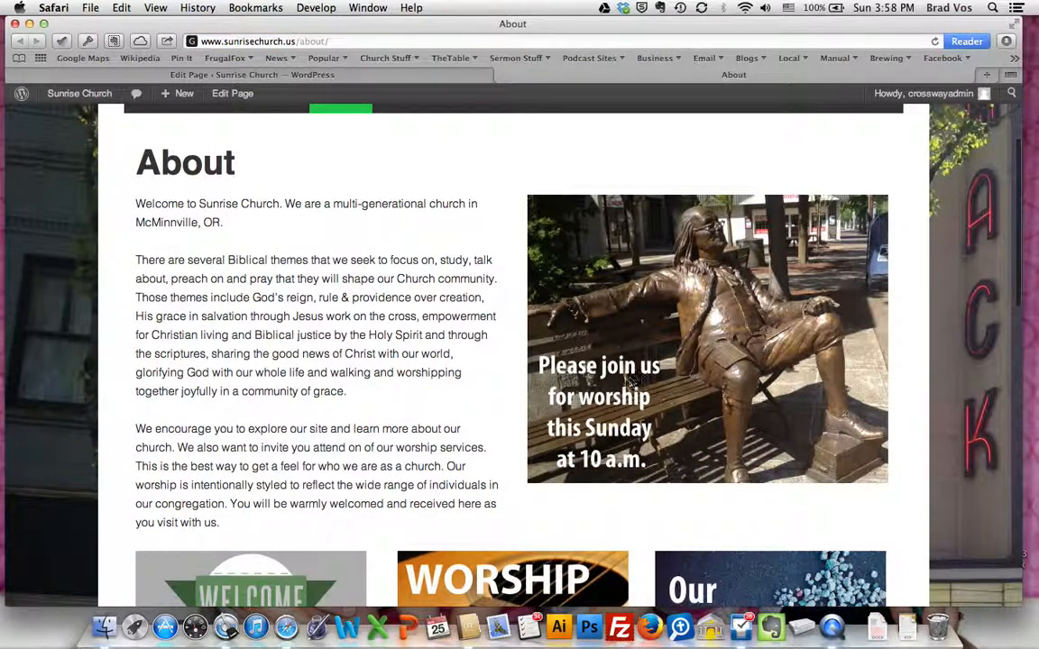
{"action": "scroll", "coordinate": [425, 422], "scroll_direction": "down", "scroll_amount": 6}
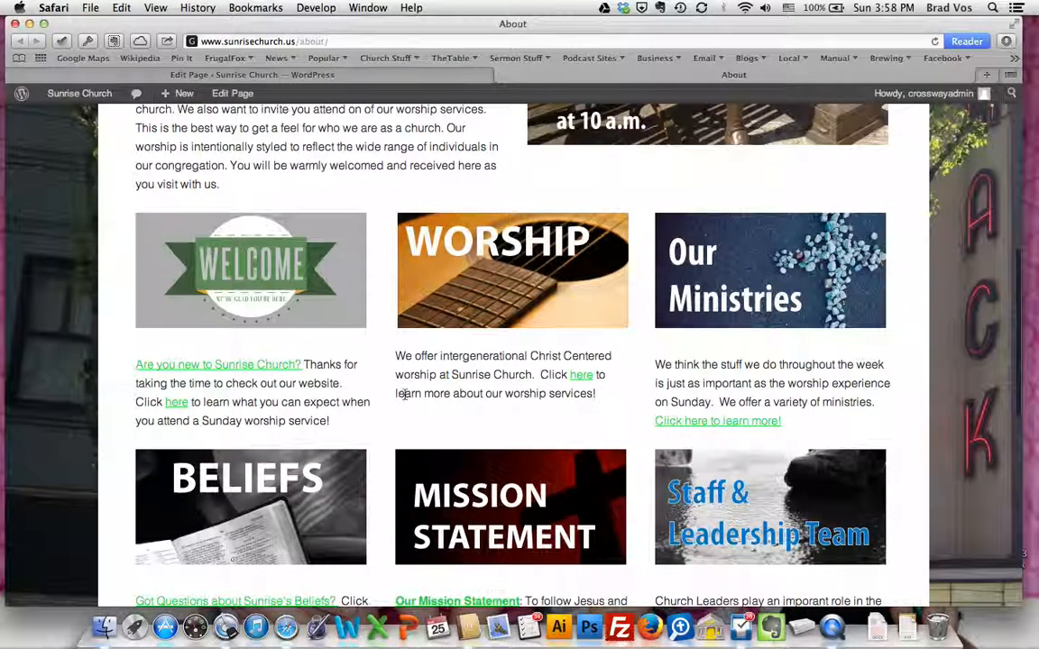
{"action": "scroll", "coordinate": [403, 395], "scroll_direction": "down", "scroll_amount": 4}
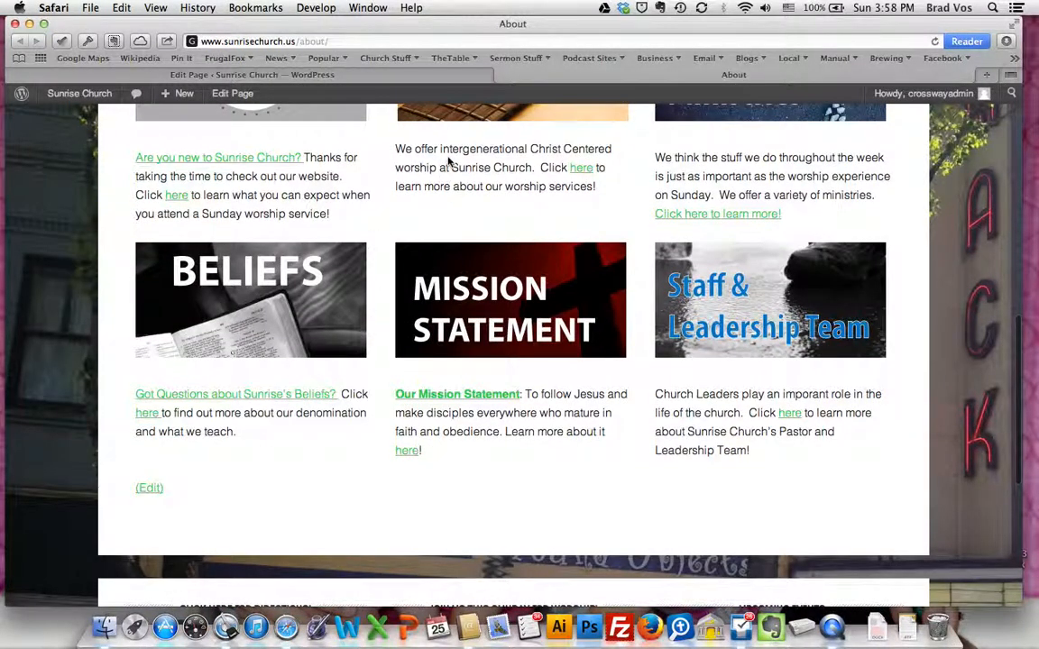
Return to the About page editor and examine the one-third shortcodes around the Beliefs and Mission blocks
{"action": "left_click", "coordinate": [322, 75]}
{"action": "scroll", "coordinate": [260, 474], "scroll_direction": "down", "scroll_amount": 10}
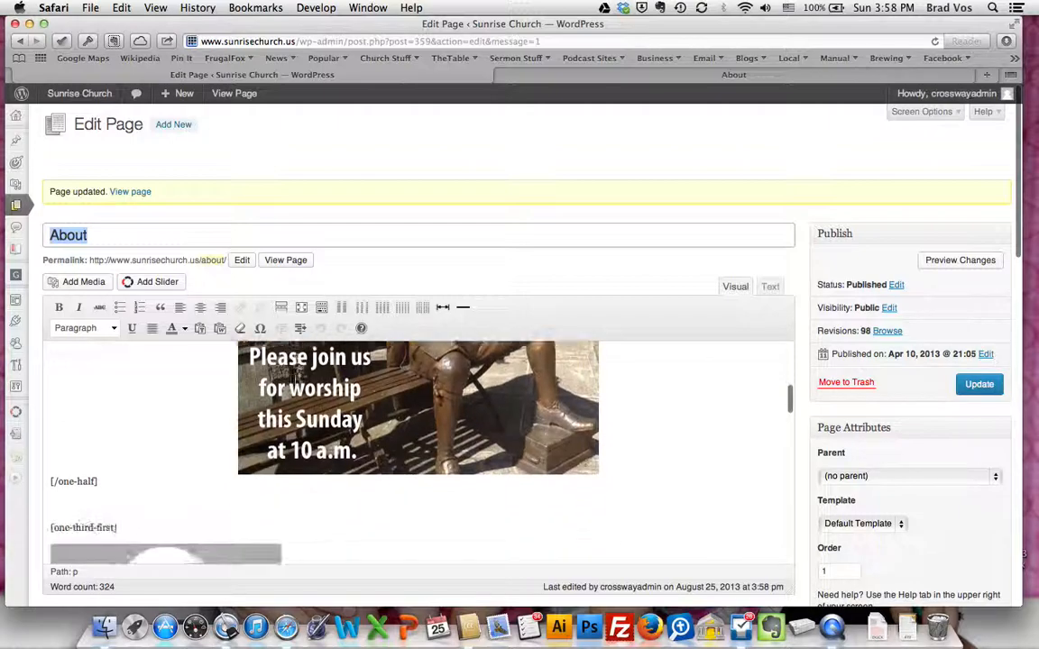
{"action": "scroll", "coordinate": [260, 474], "scroll_direction": "down", "scroll_amount": 10}
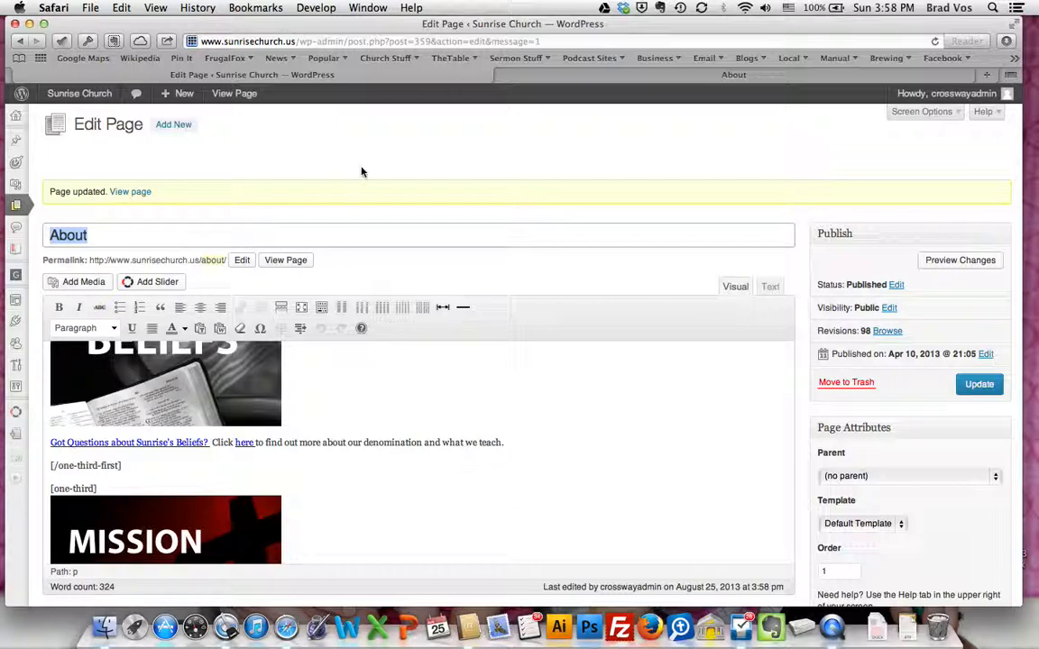
{"action": "mouse_move", "coordinate": [185, 104]}
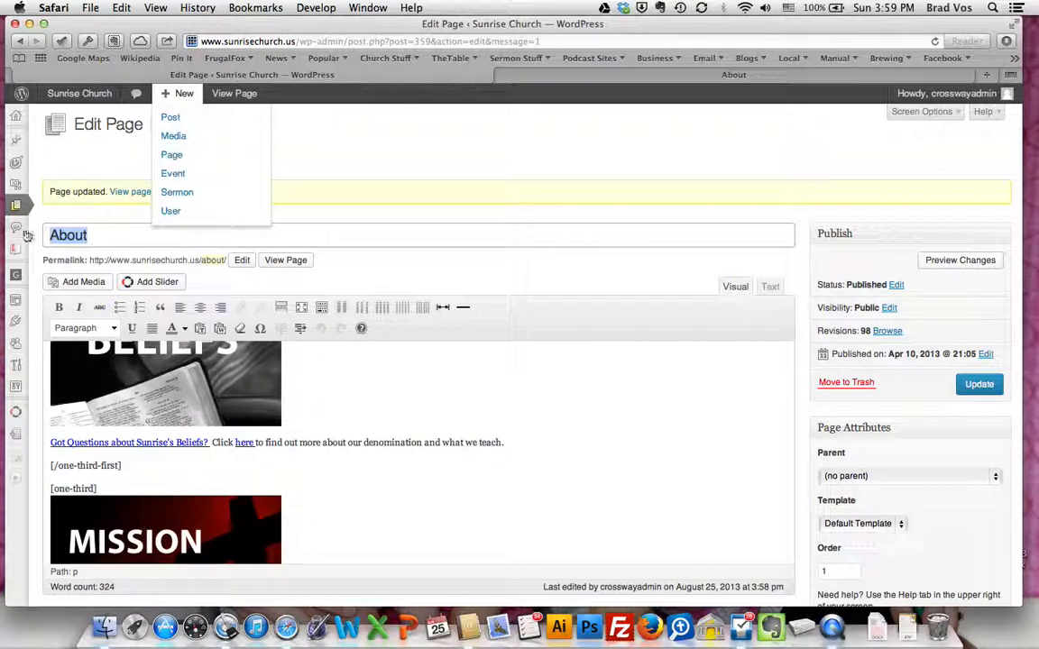
{"action": "mouse_move", "coordinate": [16, 208]}
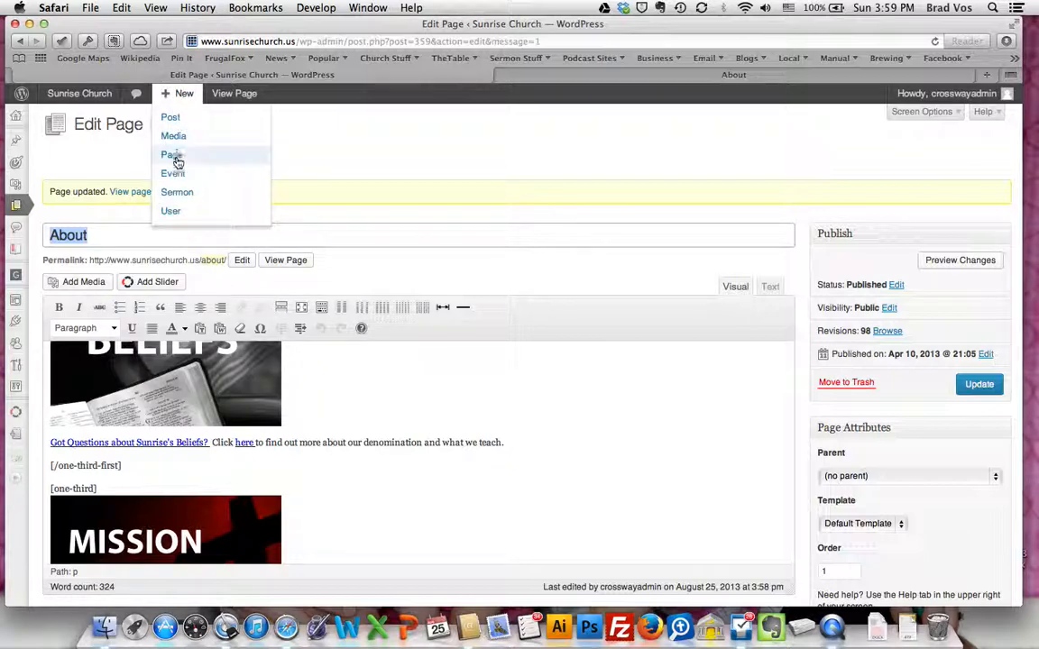
Create a new page titled "VBS" and enter "Join us for VBS" as its body text
{"action": "left_click", "coordinate": [177, 158]}
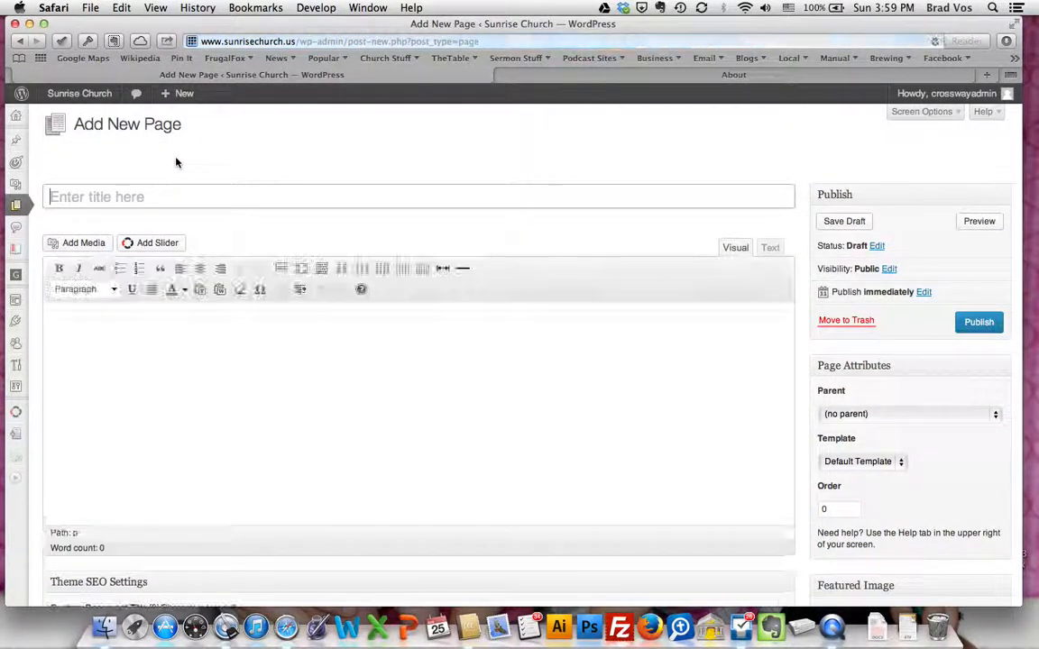
{"action": "type", "text": "TIT"}
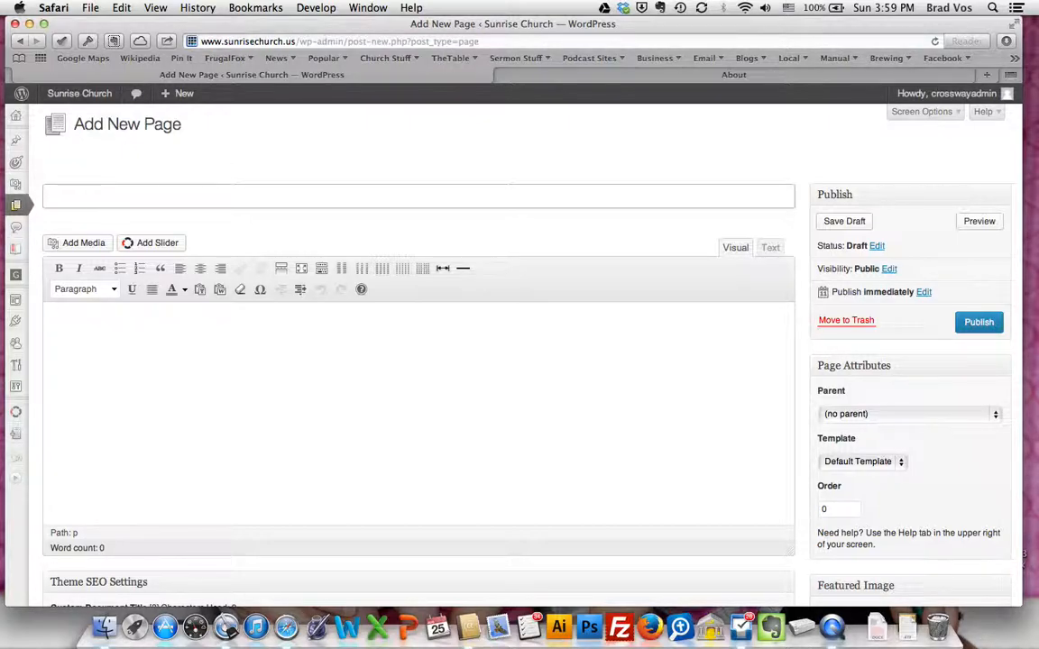
{"action": "left_click", "coordinate": [312, 386]}
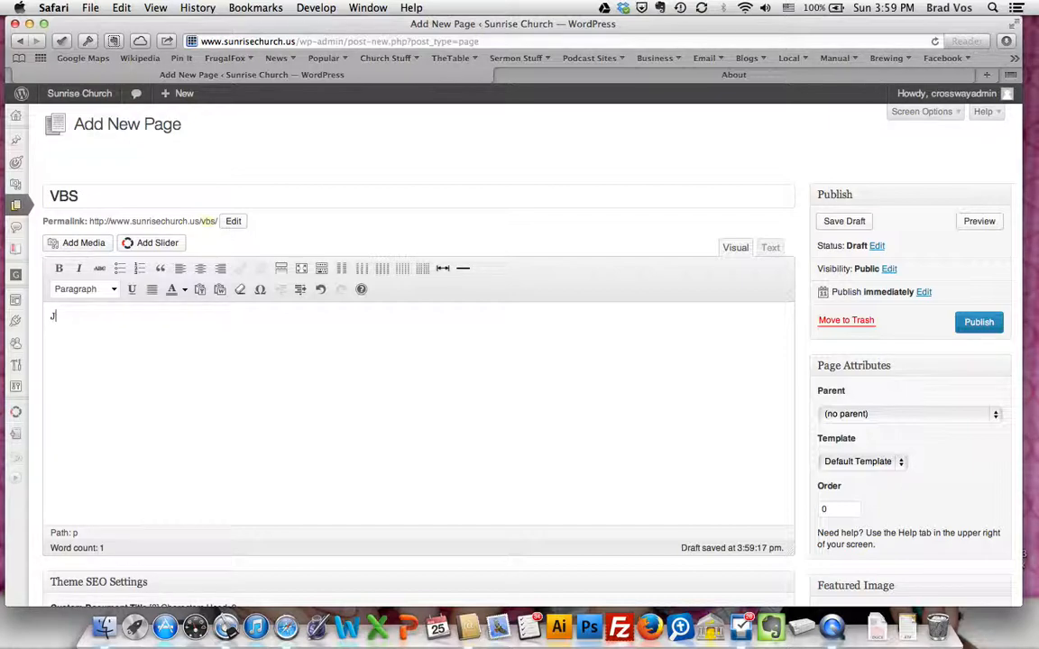
{"action": "type", "text": "Join us for VBS"}
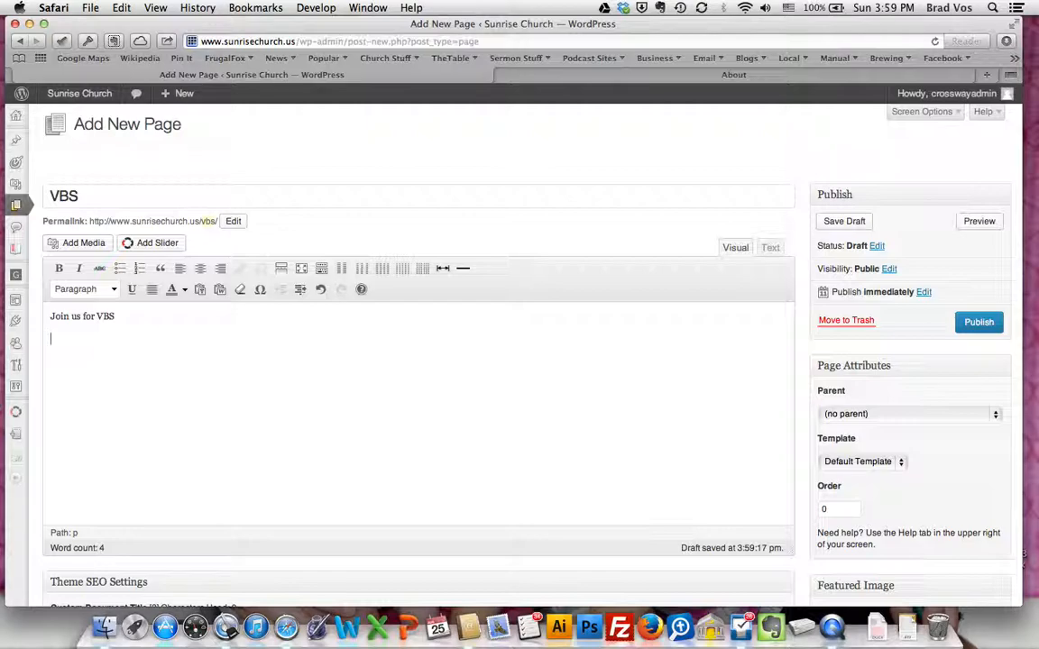
Insert SunriseSliderbuilding1080x300.jpg from the media library below the text, keeping Center alignment and the Media File link
{"action": "left_click", "coordinate": [76, 241]}
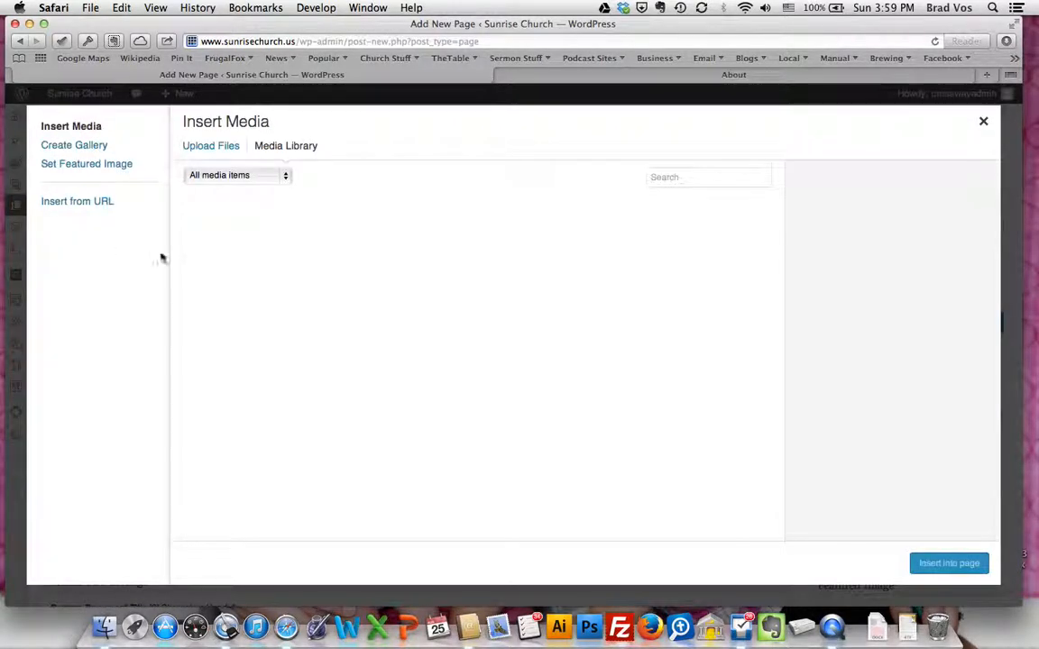
{"action": "left_click", "coordinate": [285, 225]}
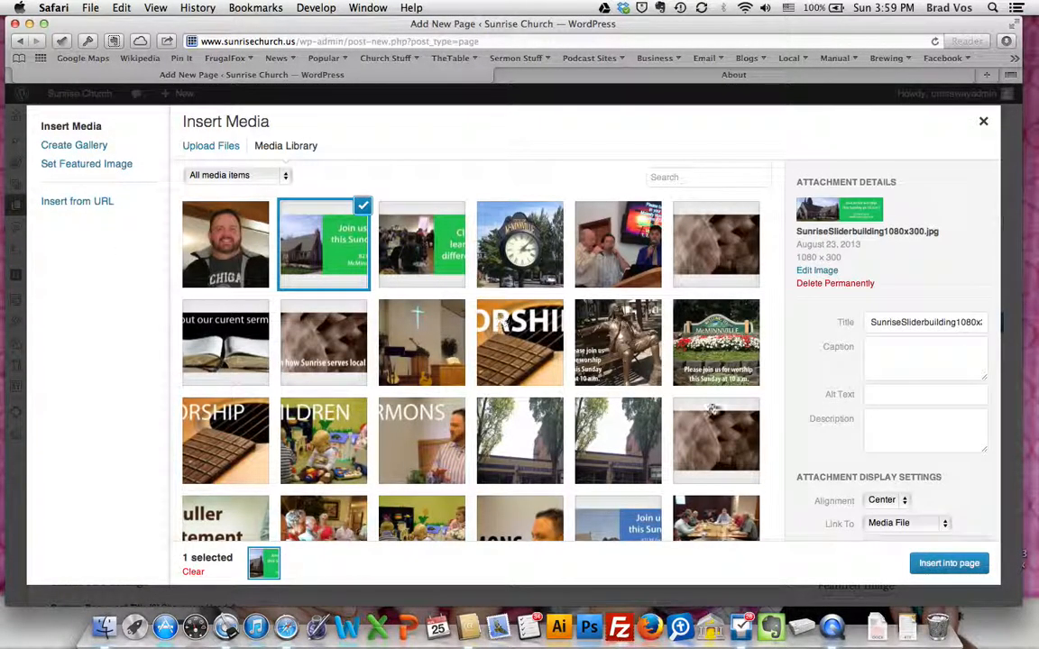
{"action": "left_click", "coordinate": [948, 563]}
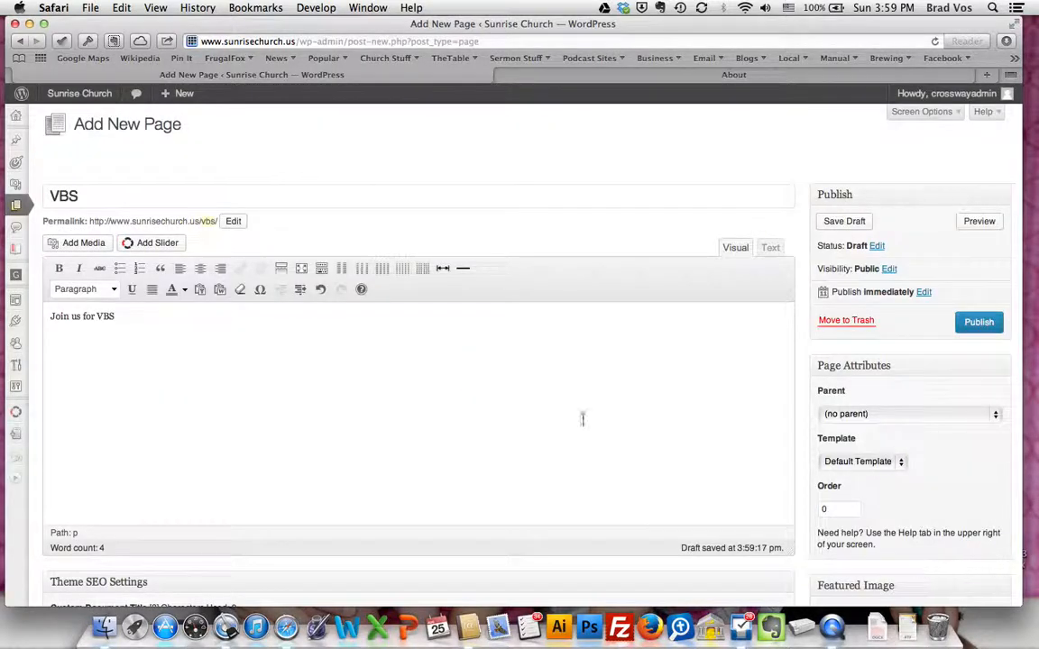
Examine the banner inserted in the VBS page and the Theme SEO Settings fields below the editor
{"action": "scroll", "coordinate": [508, 388], "scroll_direction": "down", "scroll_amount": 3}
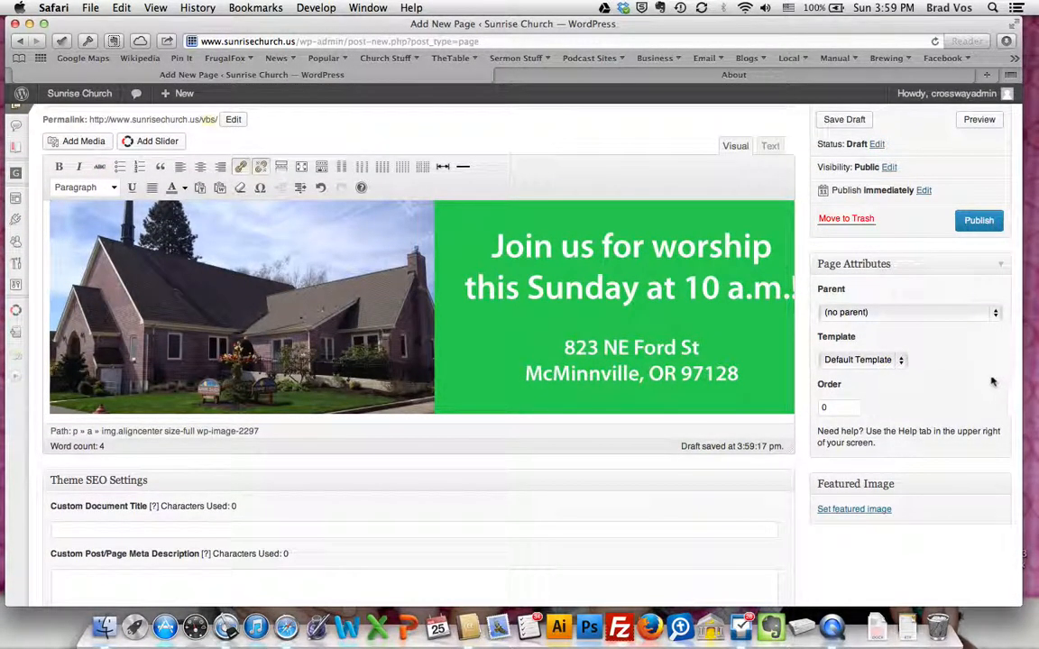
{"action": "scroll", "coordinate": [992, 382], "scroll_direction": "up", "scroll_amount": 2}
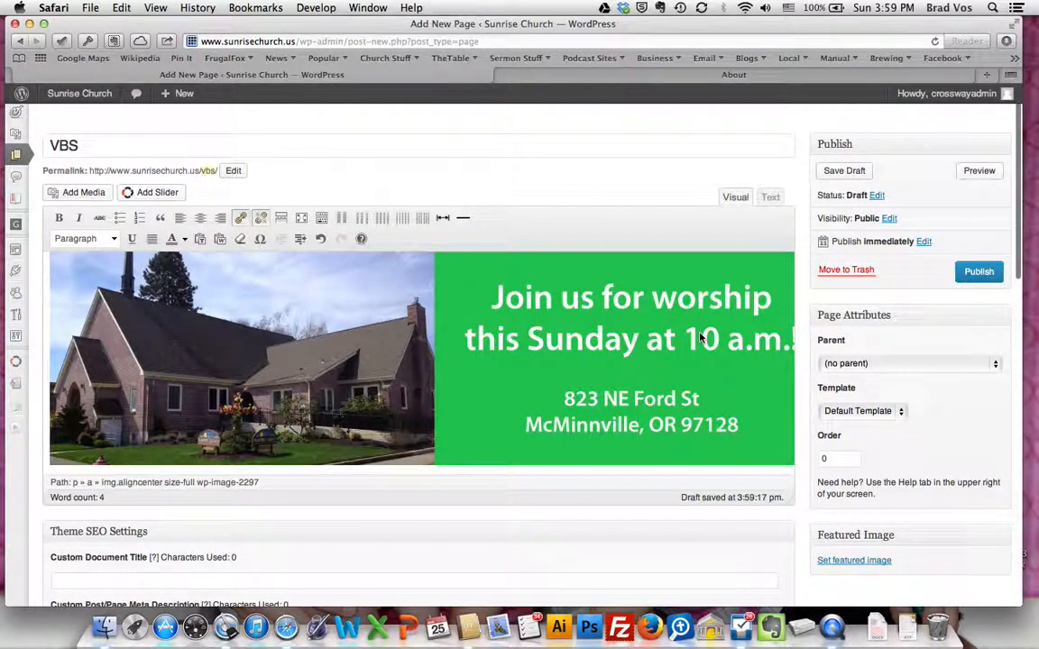
{"action": "scroll", "coordinate": [696, 350], "scroll_direction": "right", "scroll_amount": 2}
{"action": "scroll", "coordinate": [696, 350], "scroll_direction": "down", "scroll_amount": 10}
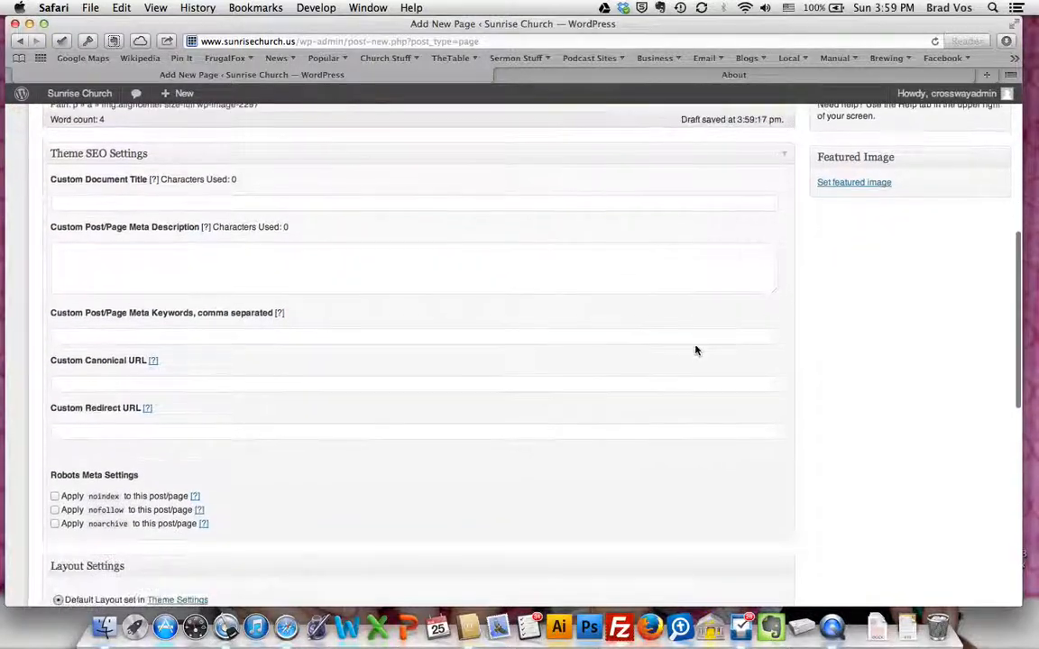
{"action": "scroll", "coordinate": [695, 350], "scroll_direction": "up", "scroll_amount": 5}
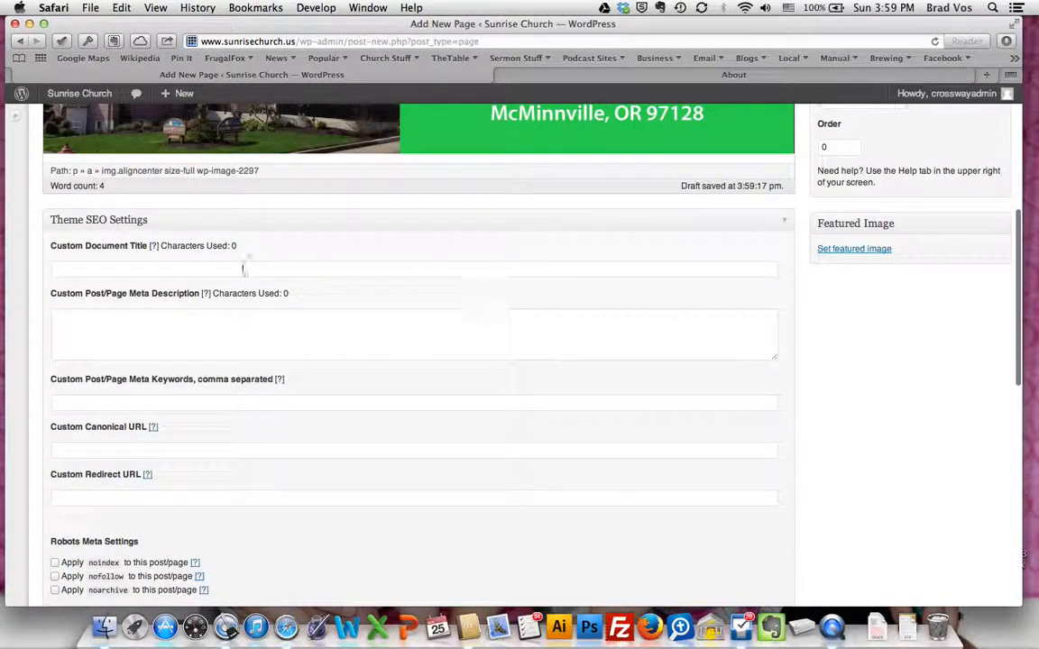
{"action": "left_click", "coordinate": [174, 268]}
{"action": "scroll", "coordinate": [163, 271], "scroll_direction": "up", "scroll_amount": 2}
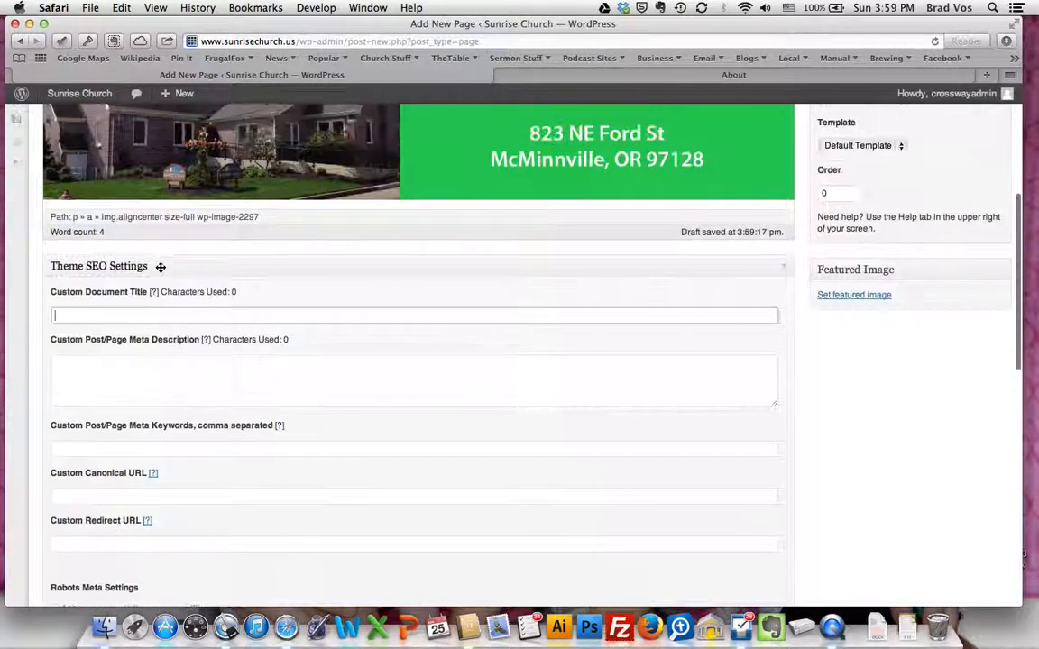
{"action": "scroll", "coordinate": [160, 271], "scroll_direction": "up", "scroll_amount": 3}
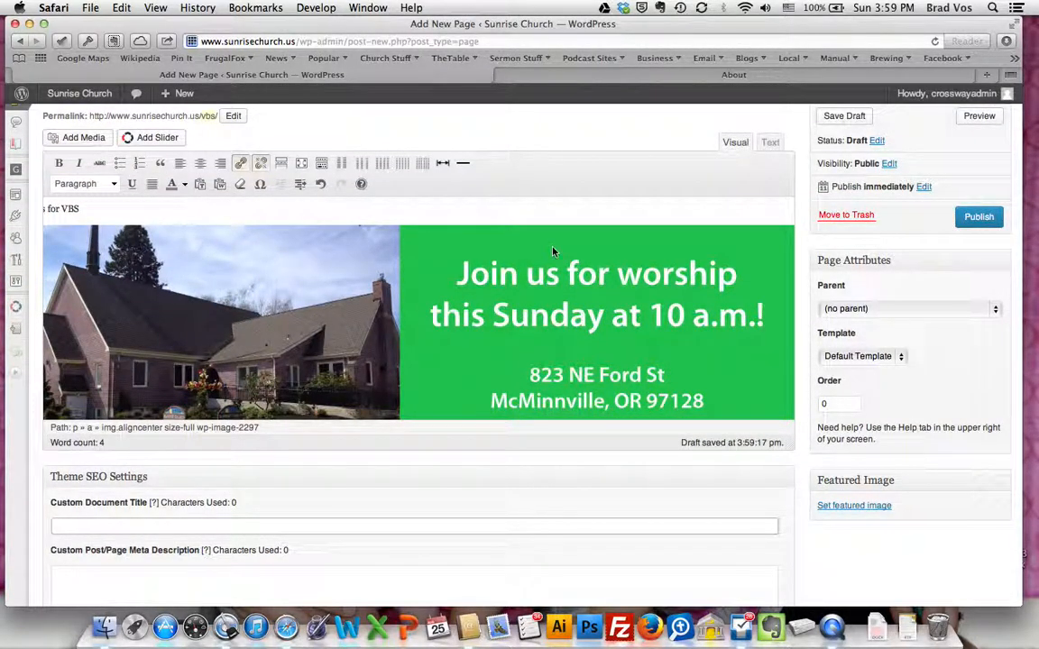
Set the VBS page's parent to Ministries and keep the Default Template
{"action": "left_click", "coordinate": [997, 310]}
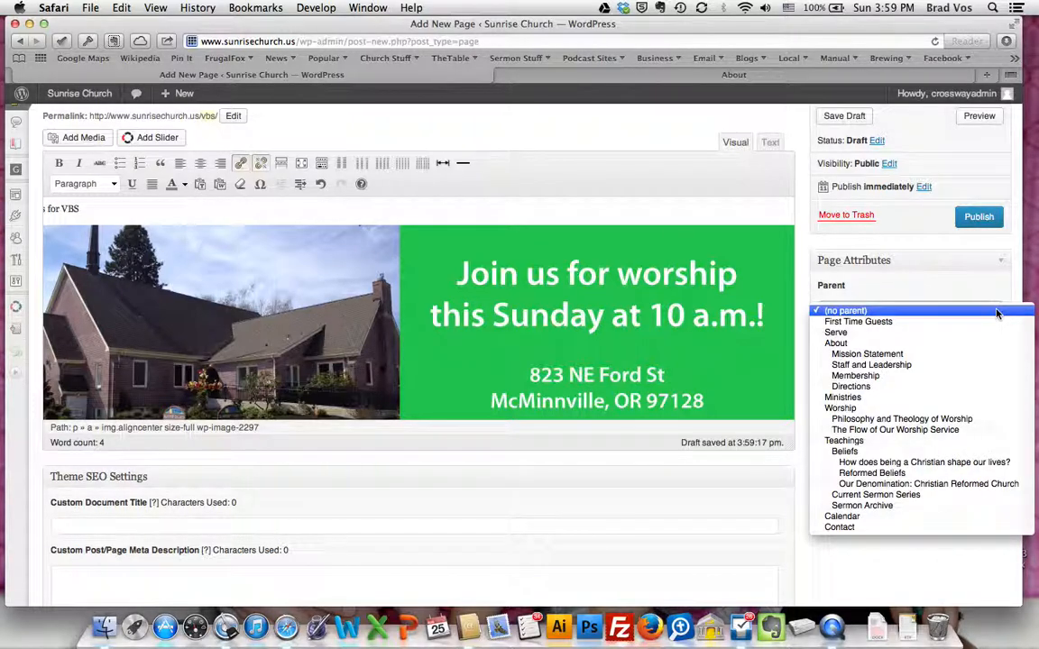
{"action": "left_click", "coordinate": [997, 312]}
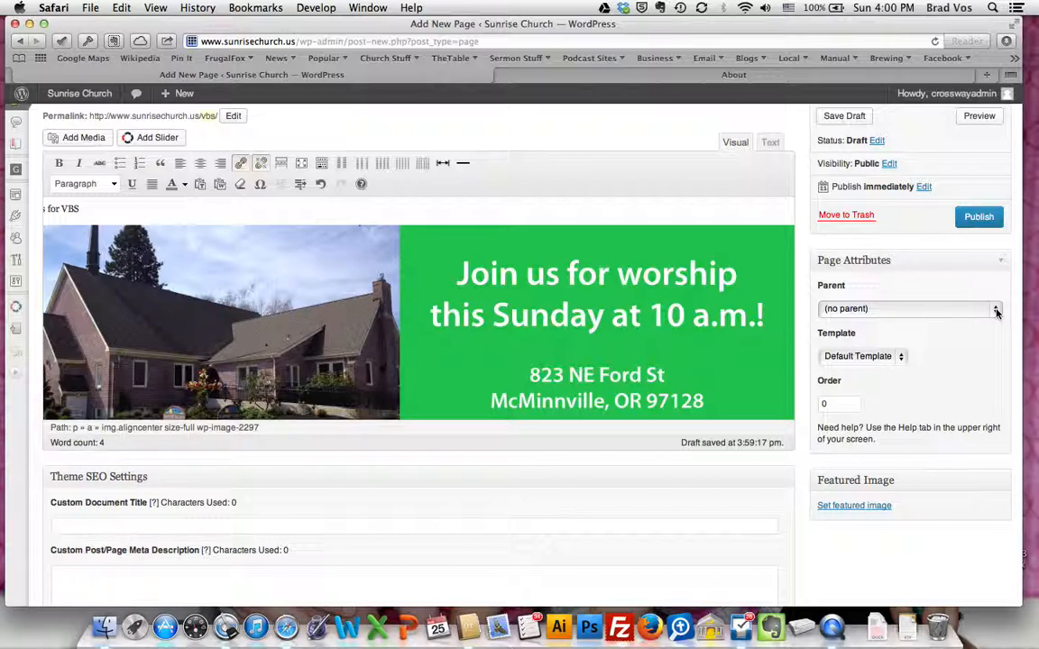
{"action": "left_click", "coordinate": [996, 311]}
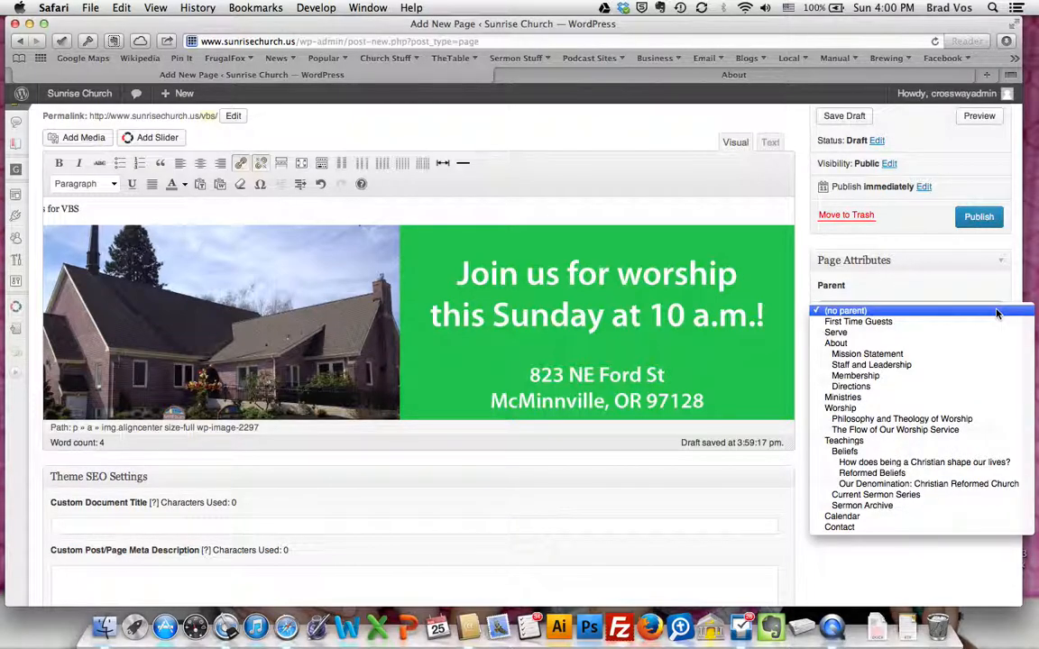
{"action": "left_click", "coordinate": [916, 397]}
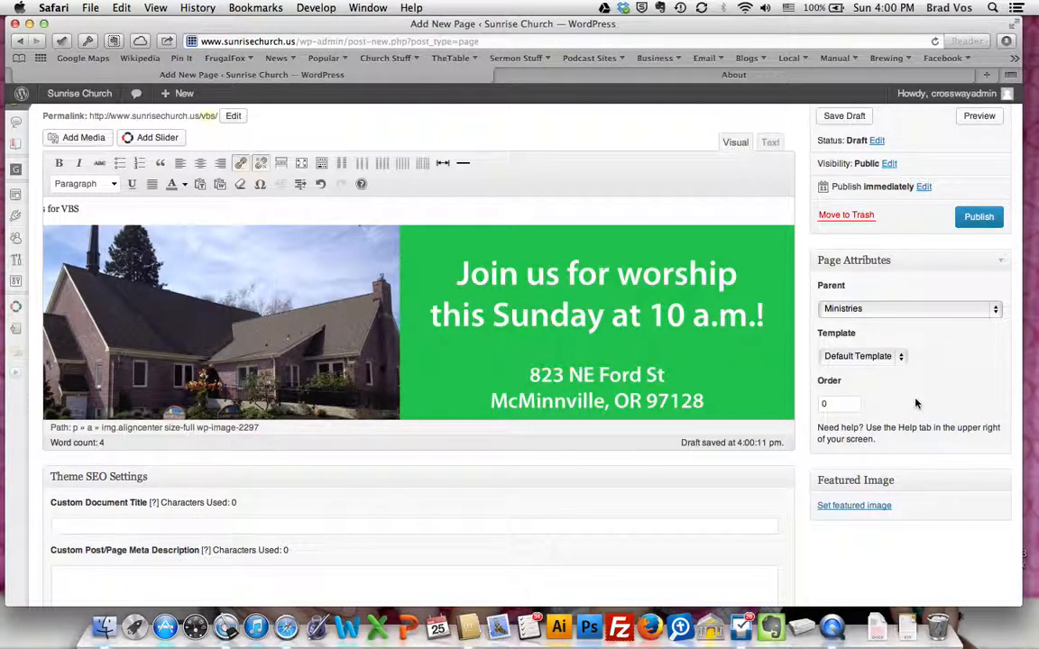
{"action": "left_click", "coordinate": [903, 358]}
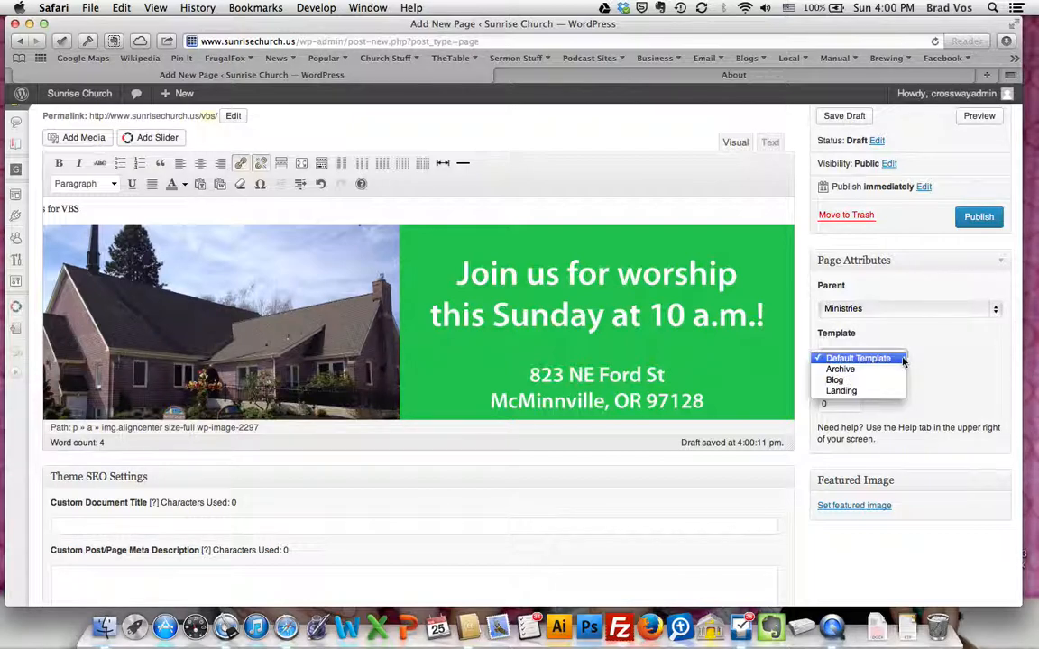
{"action": "left_click", "coordinate": [857, 360]}
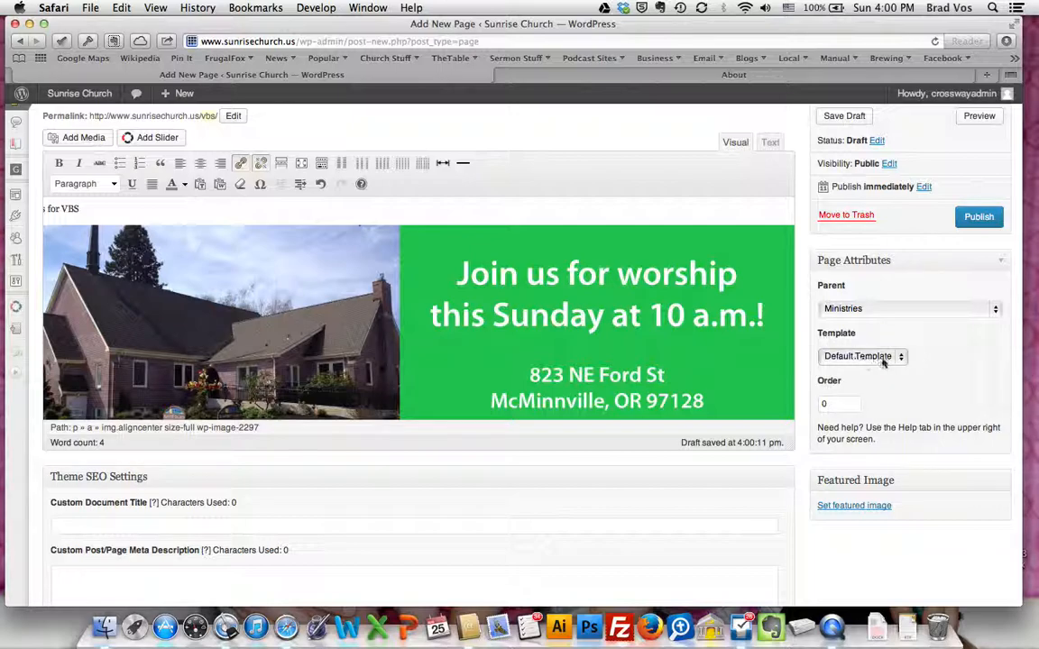
{"action": "scroll", "coordinate": [951, 378], "scroll_direction": "up", "scroll_amount": 2}
{"action": "scroll", "coordinate": [951, 377], "scroll_direction": "up", "scroll_amount": 1}
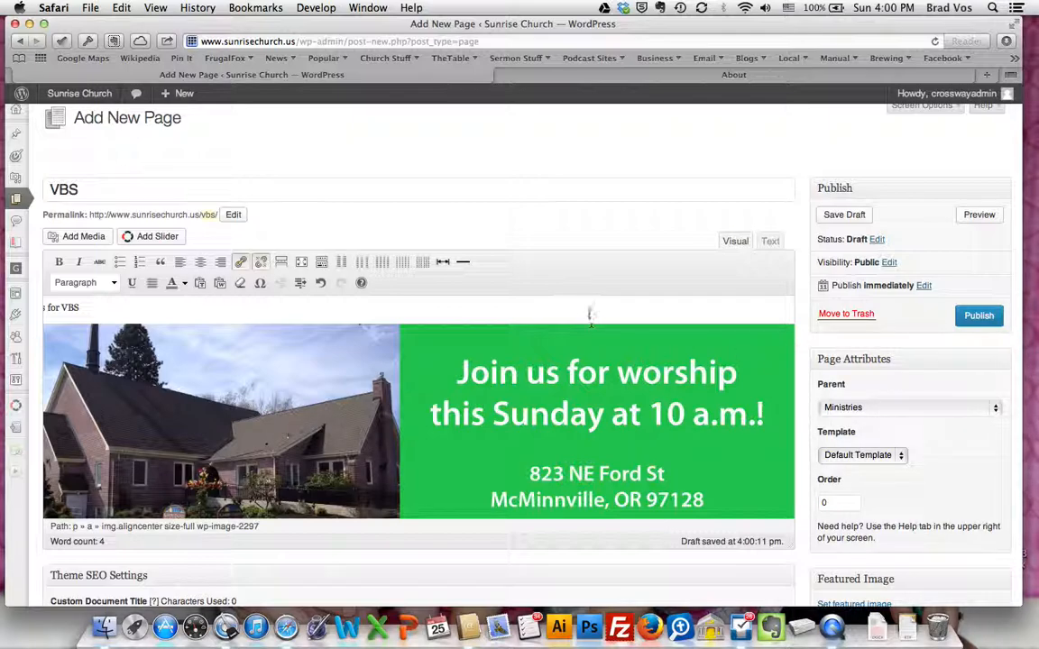
{"action": "scroll", "coordinate": [586, 301], "scroll_direction": "down", "scroll_amount": 1}
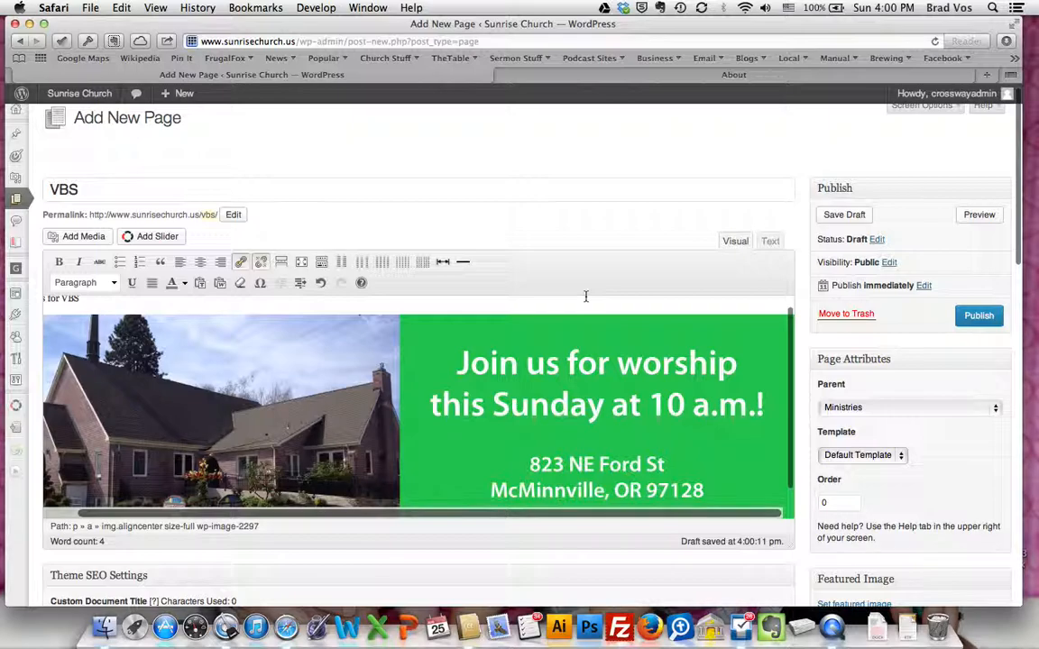